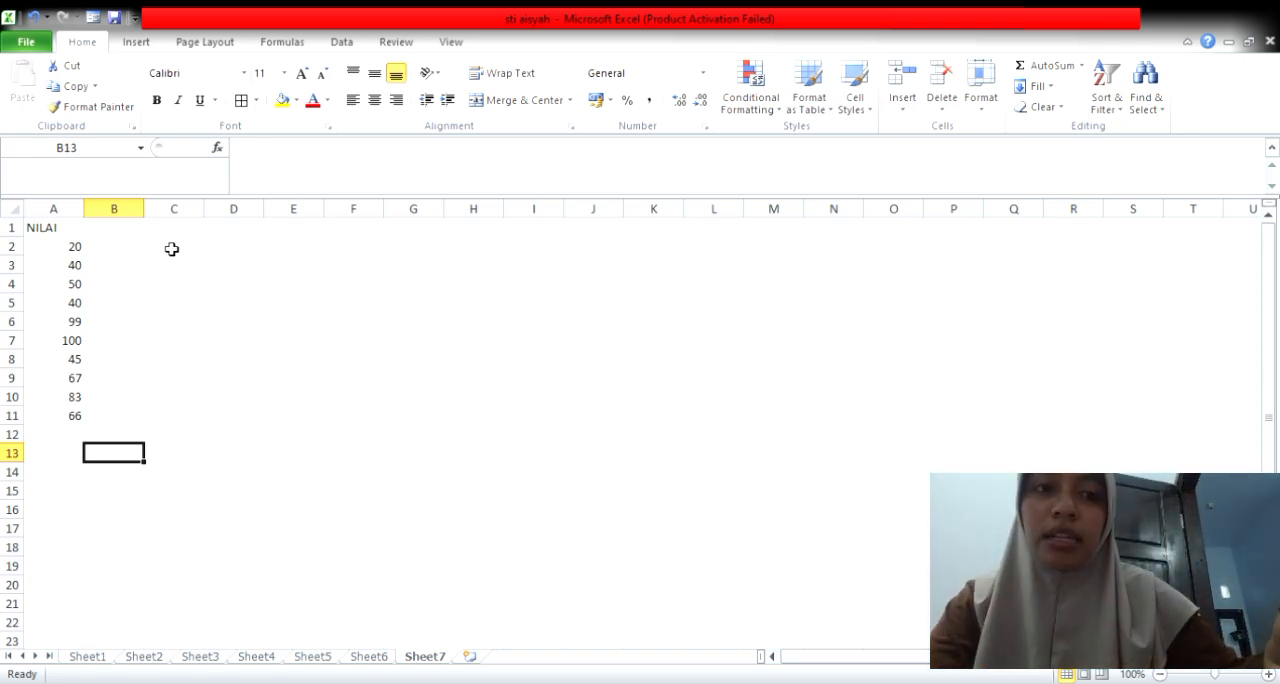
# Step: Enter a MAX formula in cell C2 that finds the highest NILAI score in A2:A11
pyautogui.write('=')
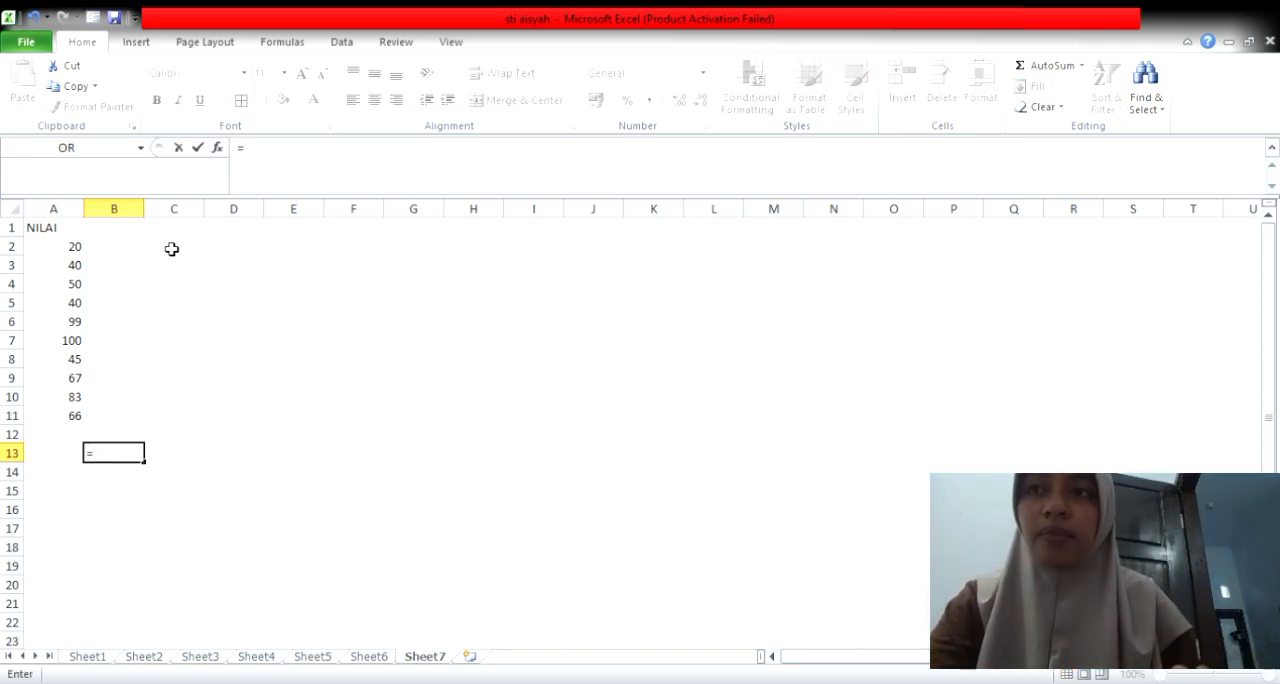
pyautogui.press('BackSpace')
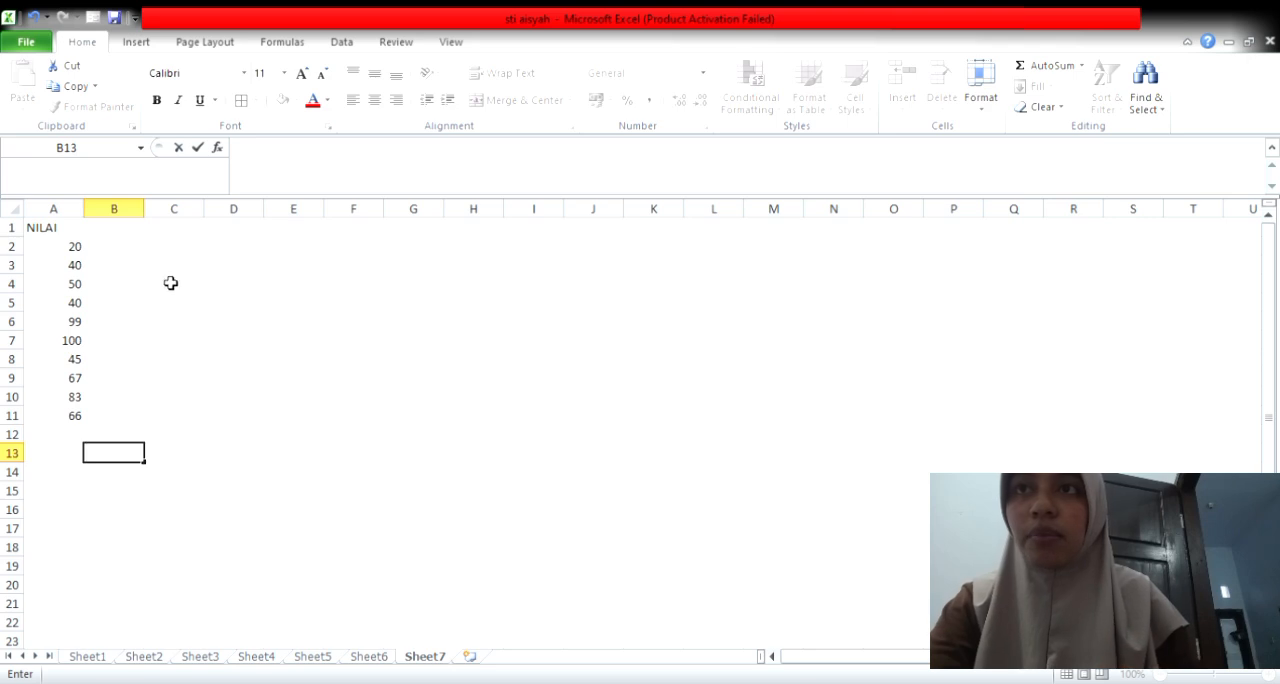
pyautogui.click(185, 250)
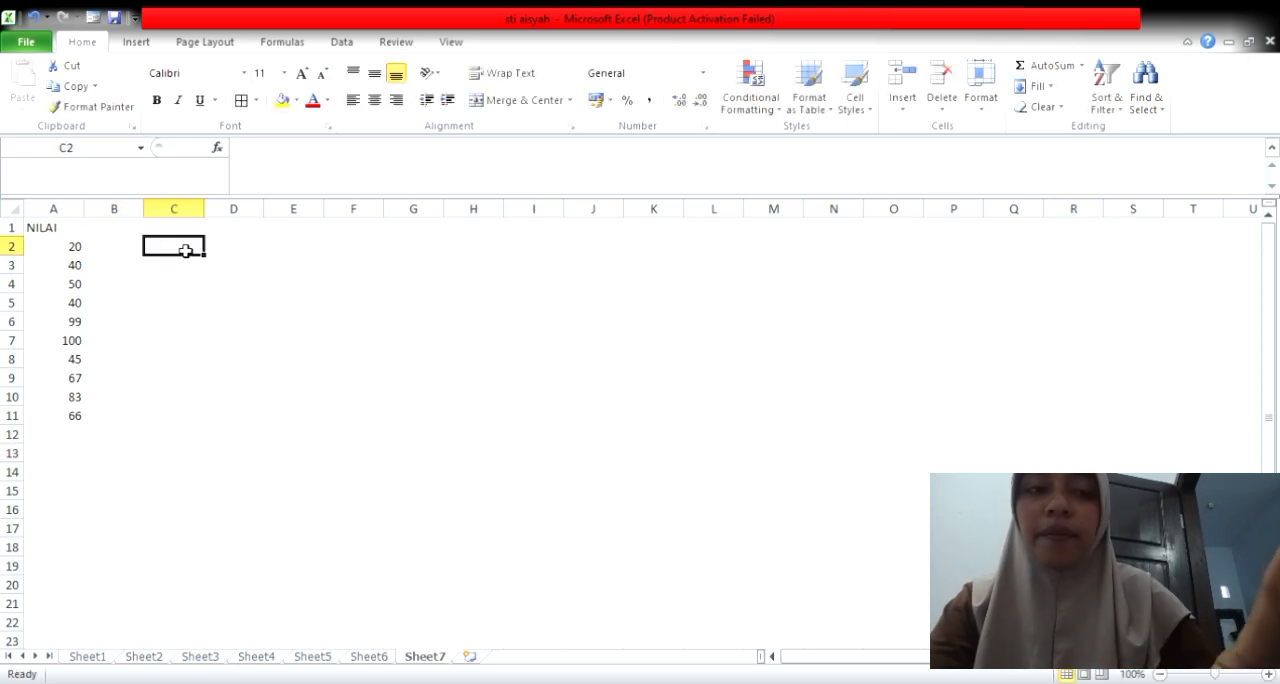
pyautogui.write('=')
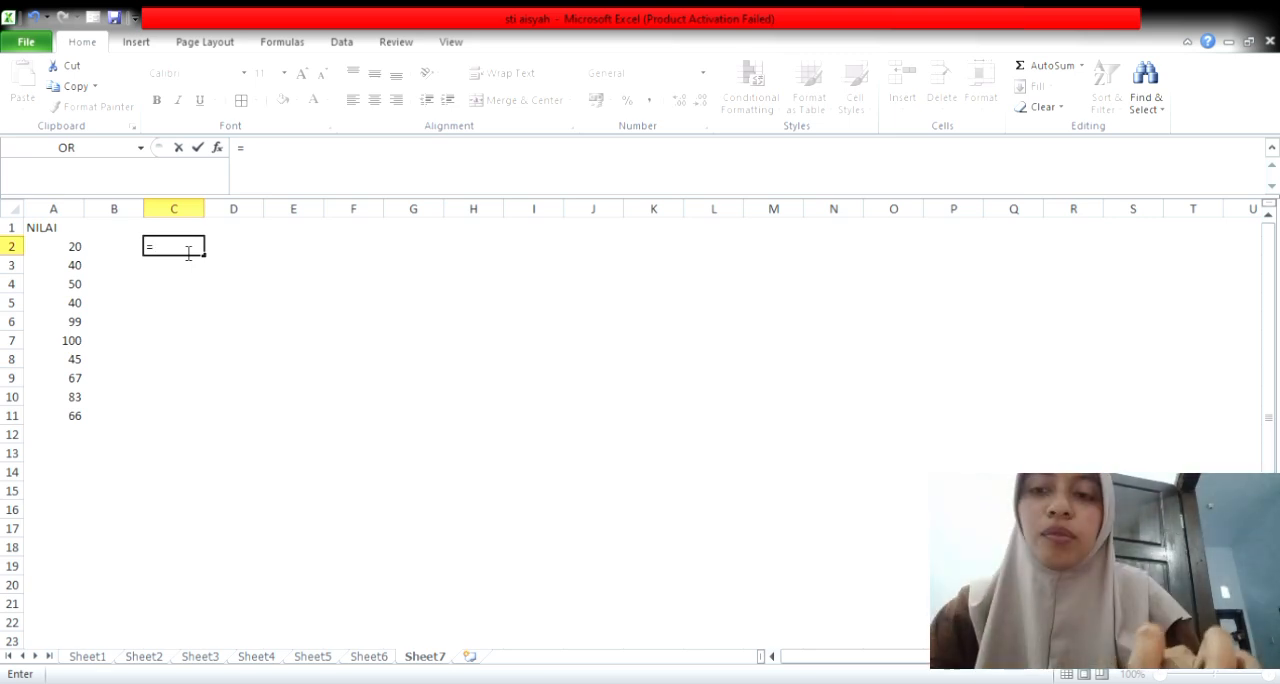
pyautogui.write('MA')
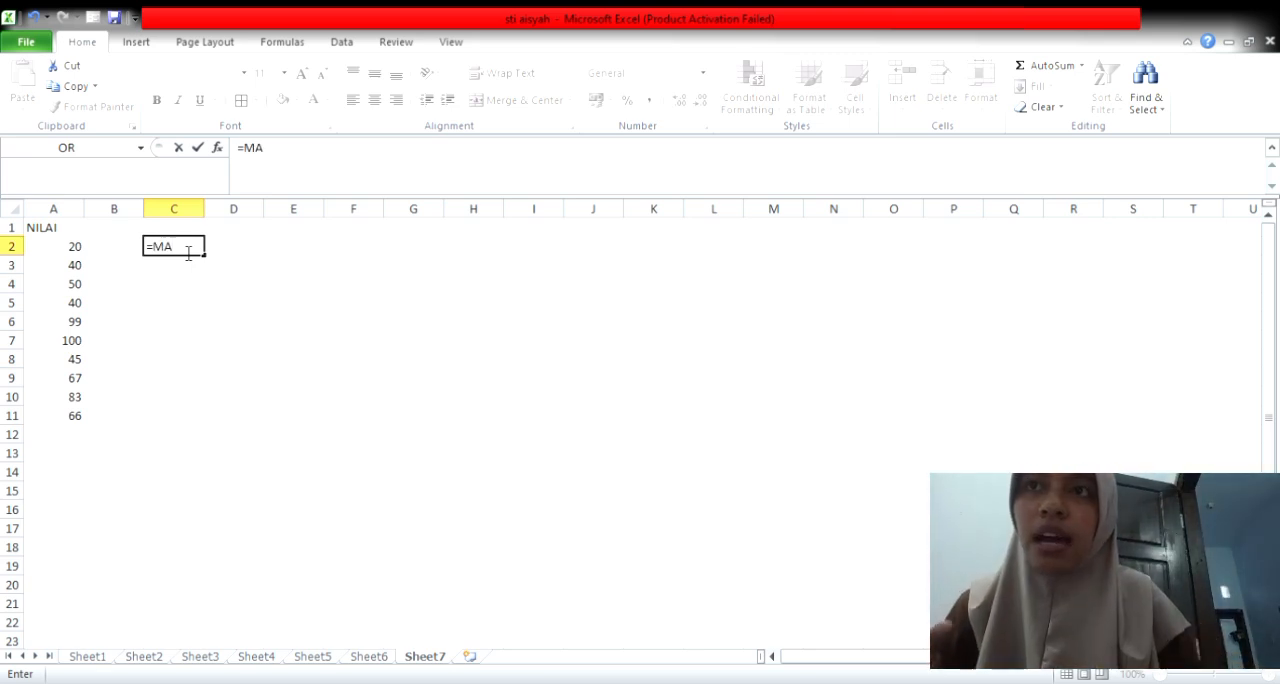
pyautogui.write('X(')
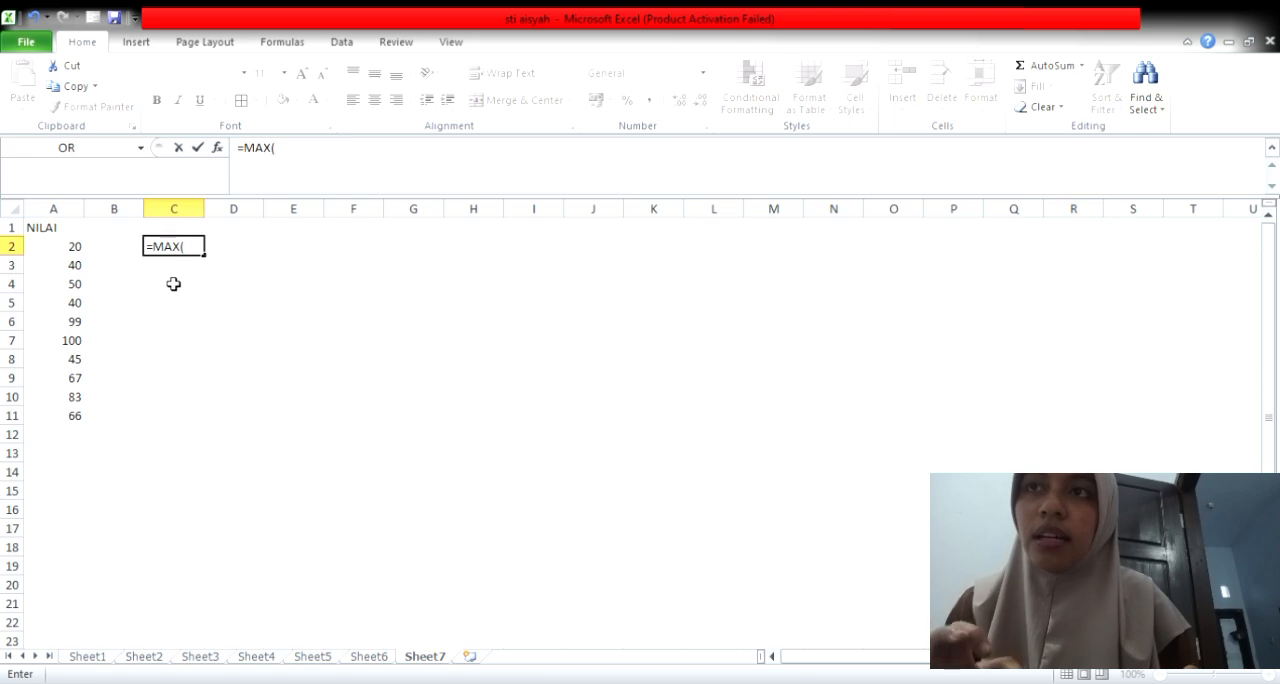
pyautogui.moveTo(73, 250); pyautogui.dragTo(79, 416)
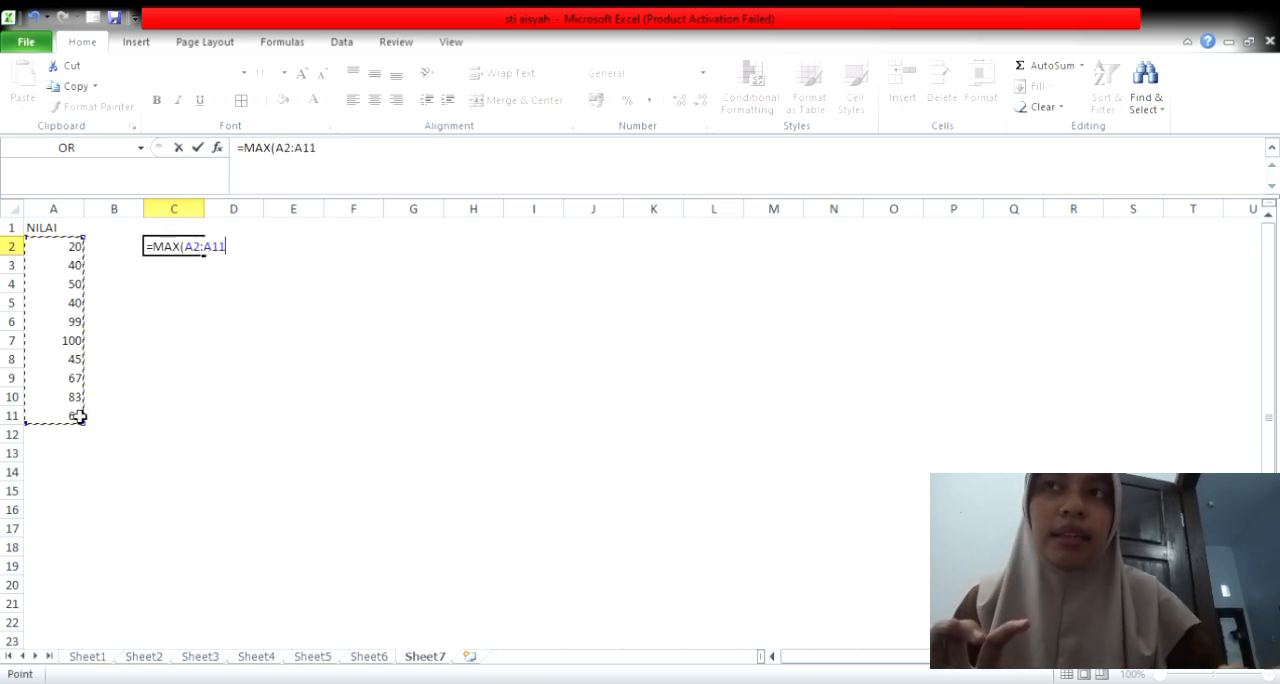
pyautogui.press('Return')
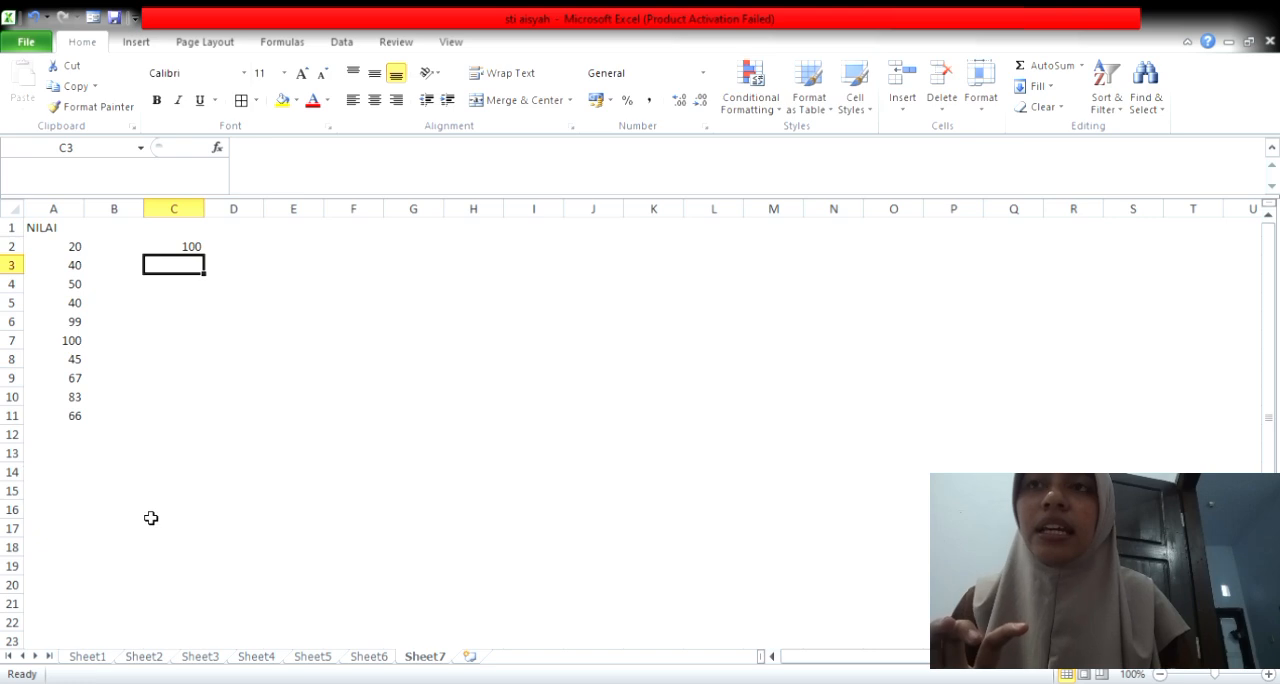
pyautogui.click(193, 251)
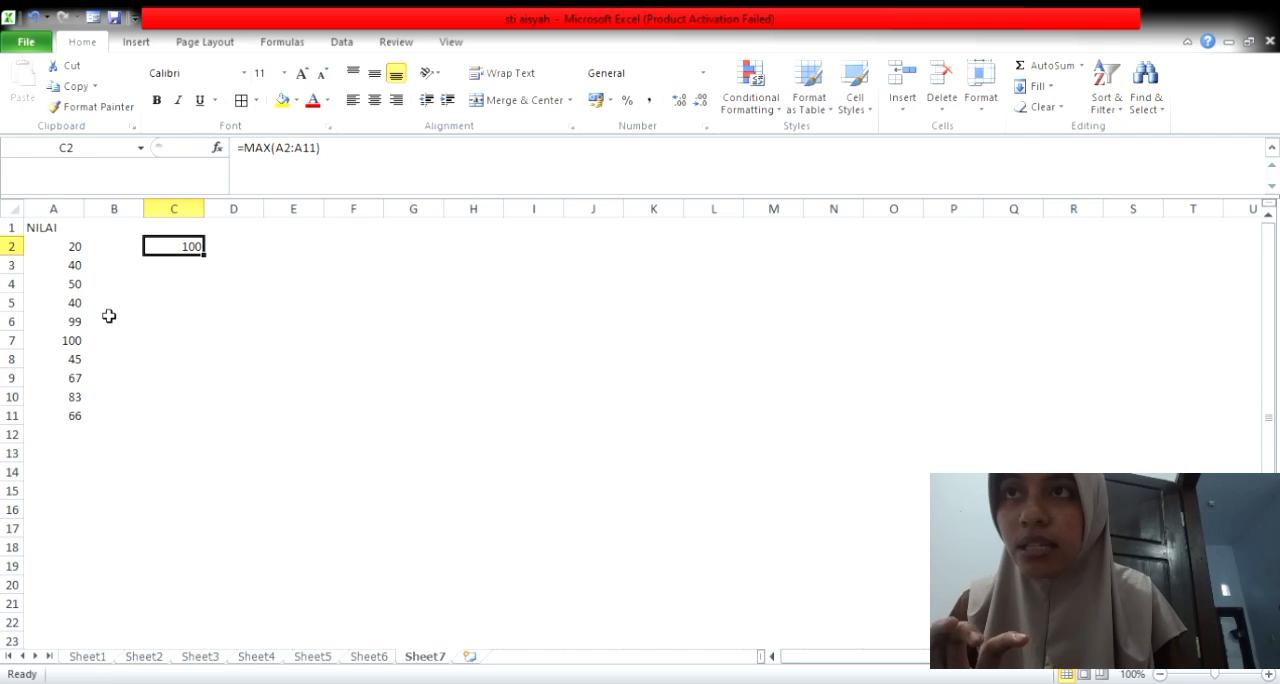
pyautogui.click(80, 342)
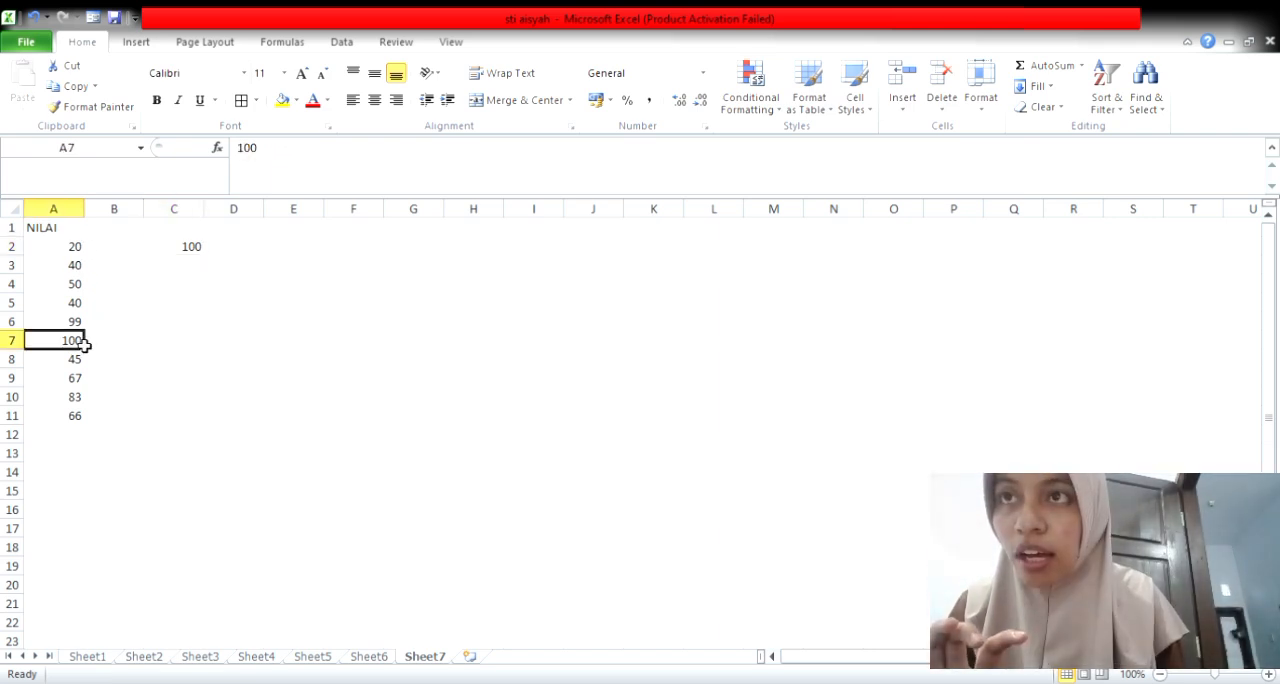
# Step: Enter a MIN formula in cell C3 that finds the lowest NILAI score in A2:A11
pyautogui.click(203, 270)
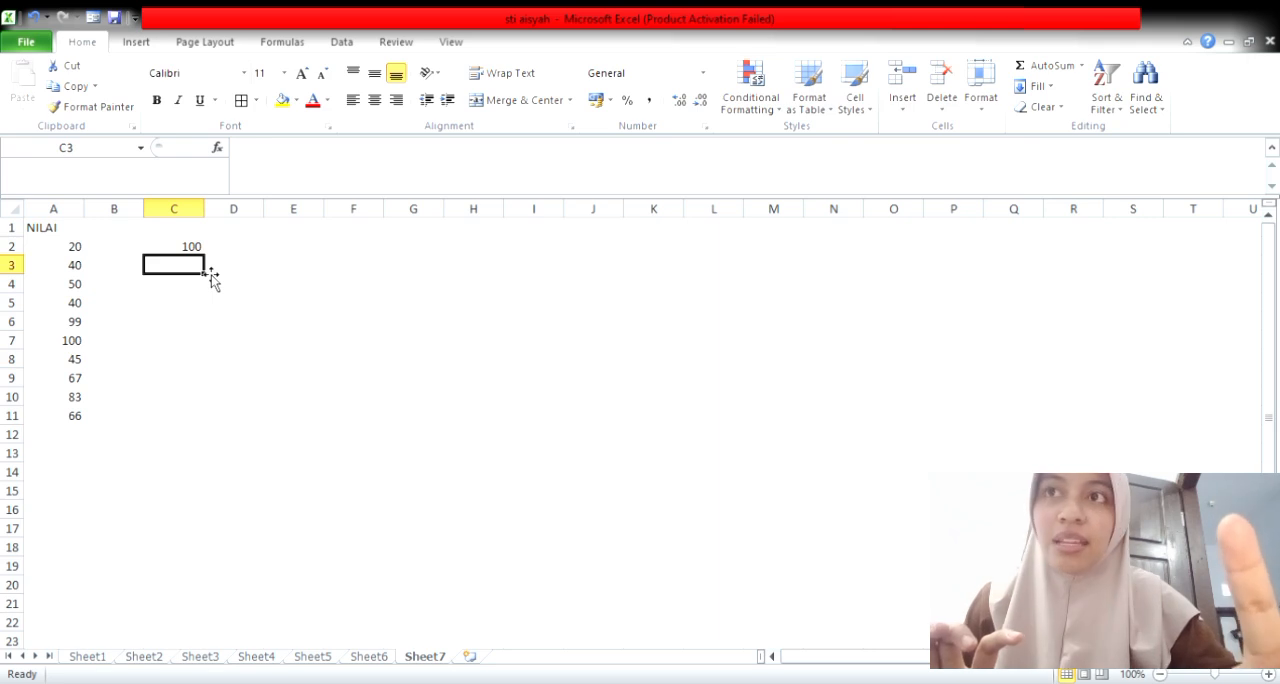
pyautogui.write('=MI')
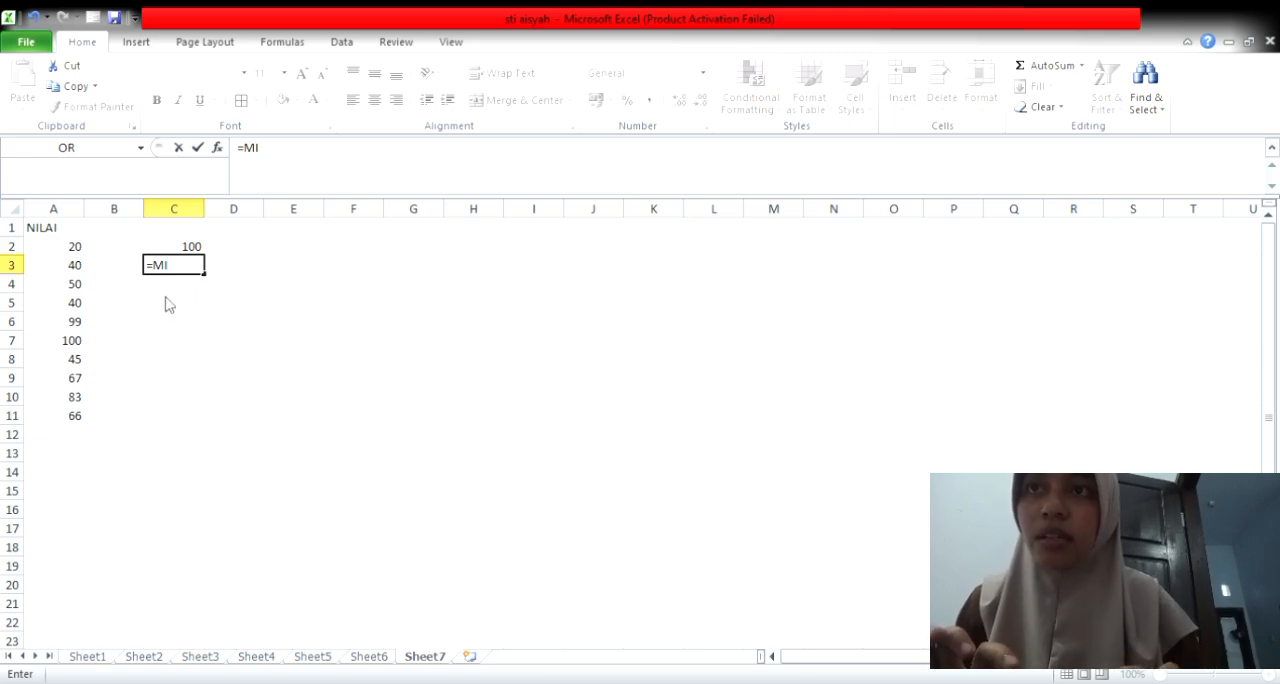
pyautogui.write('N(')
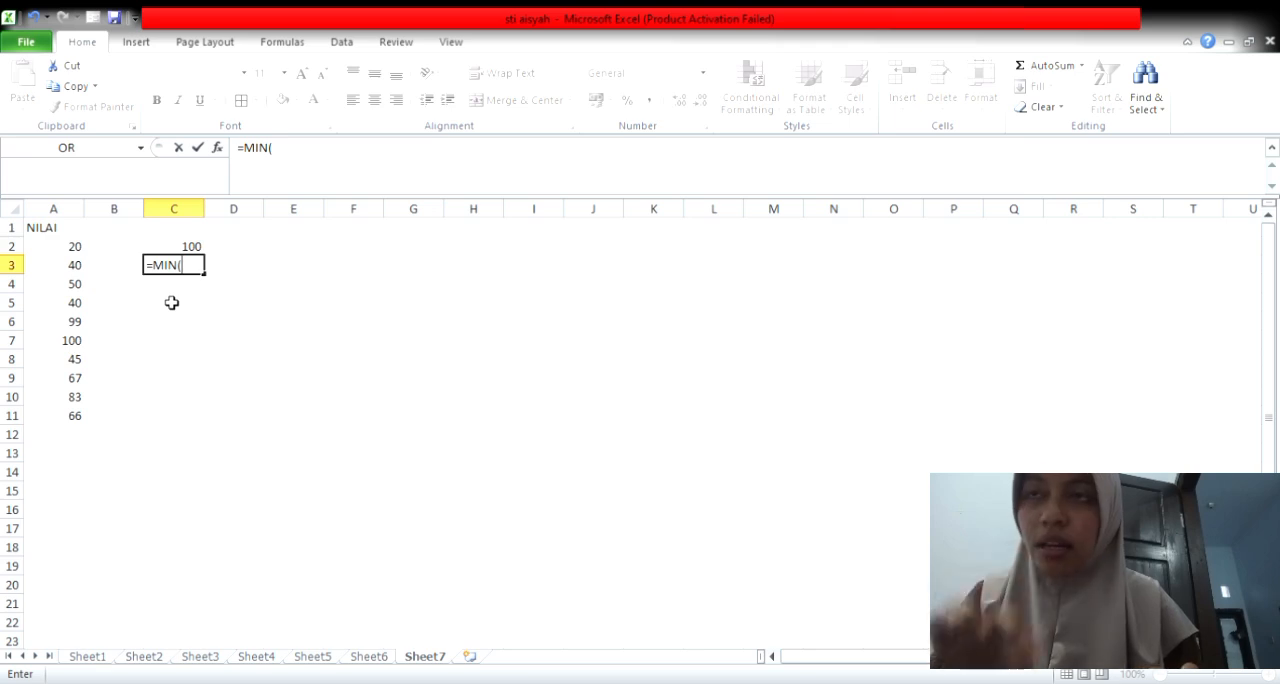
pyautogui.moveTo(79, 248); pyautogui.dragTo(77, 417)
pyautogui.press('Return')
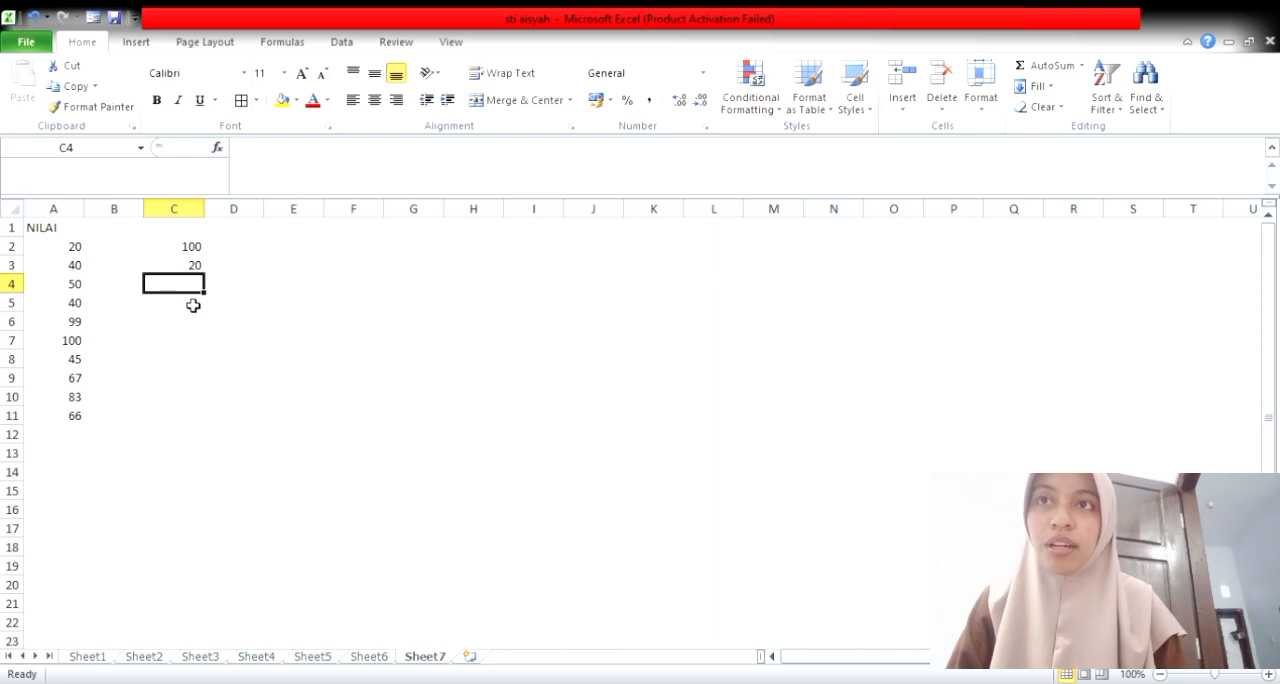
pyautogui.click(190, 265)
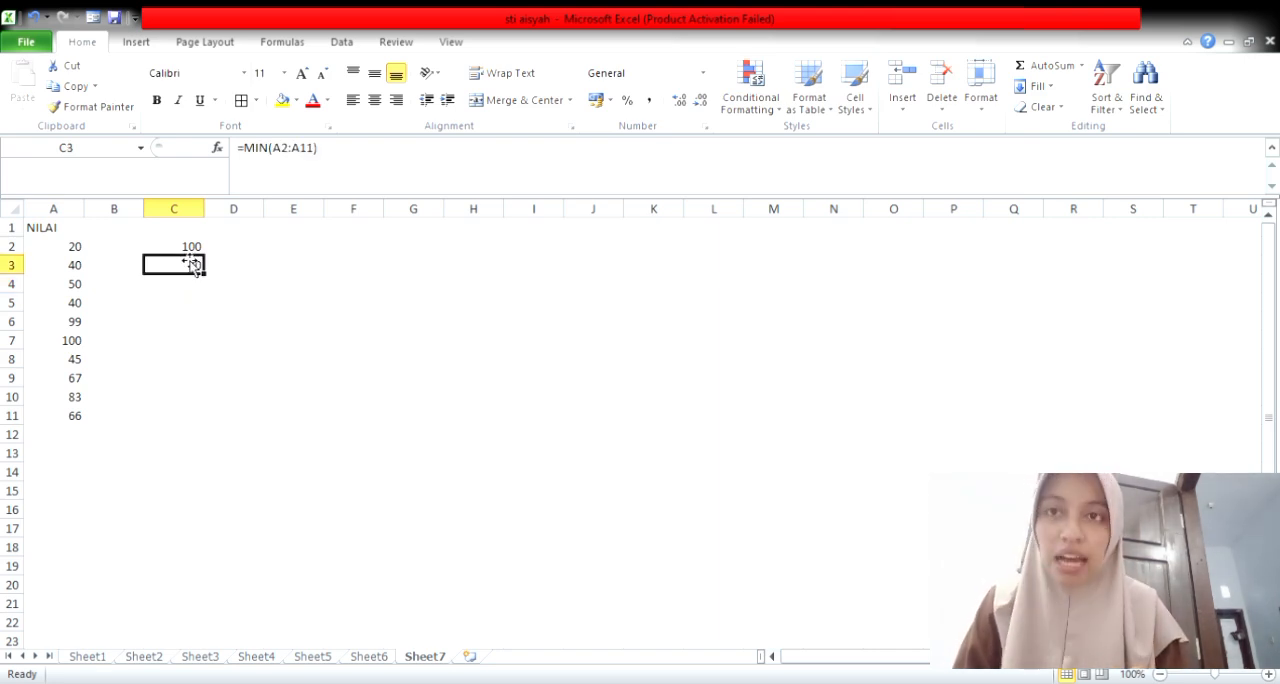
# Step: On Sheet6, total the first person's three daily savings in the jumlah cell H2 with =SUM(E2:G2)
pyautogui.click(388, 662)
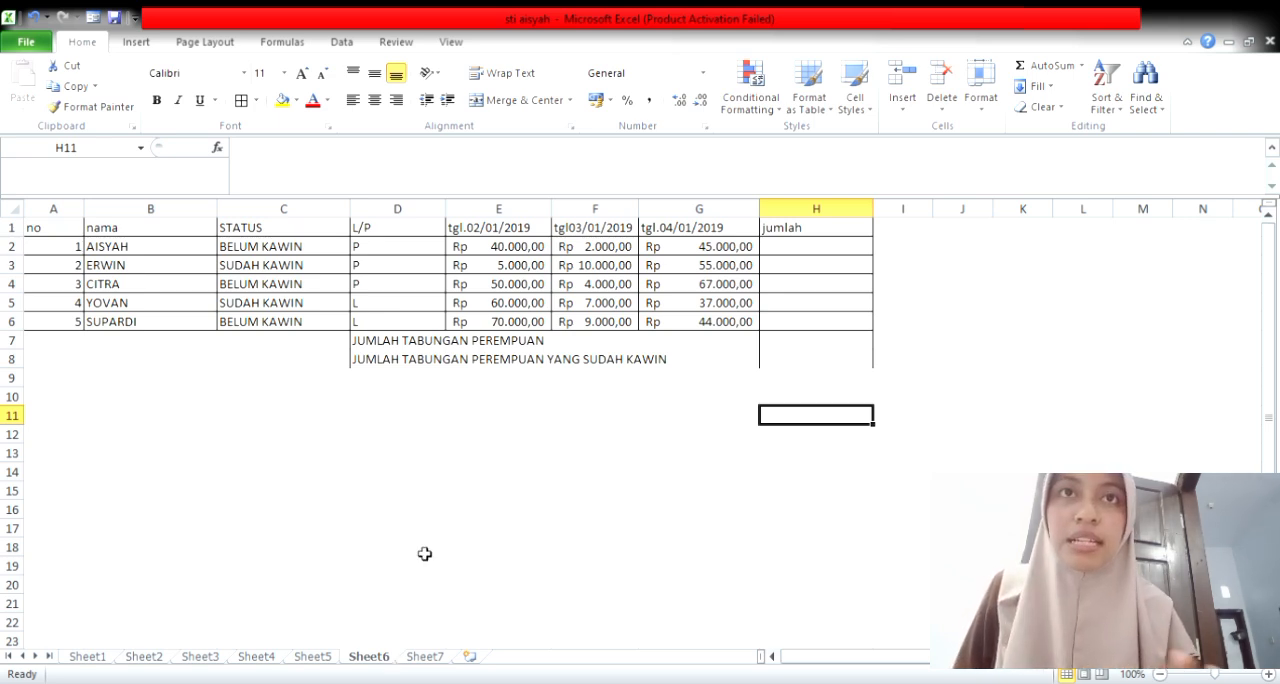
pyautogui.click(797, 252)
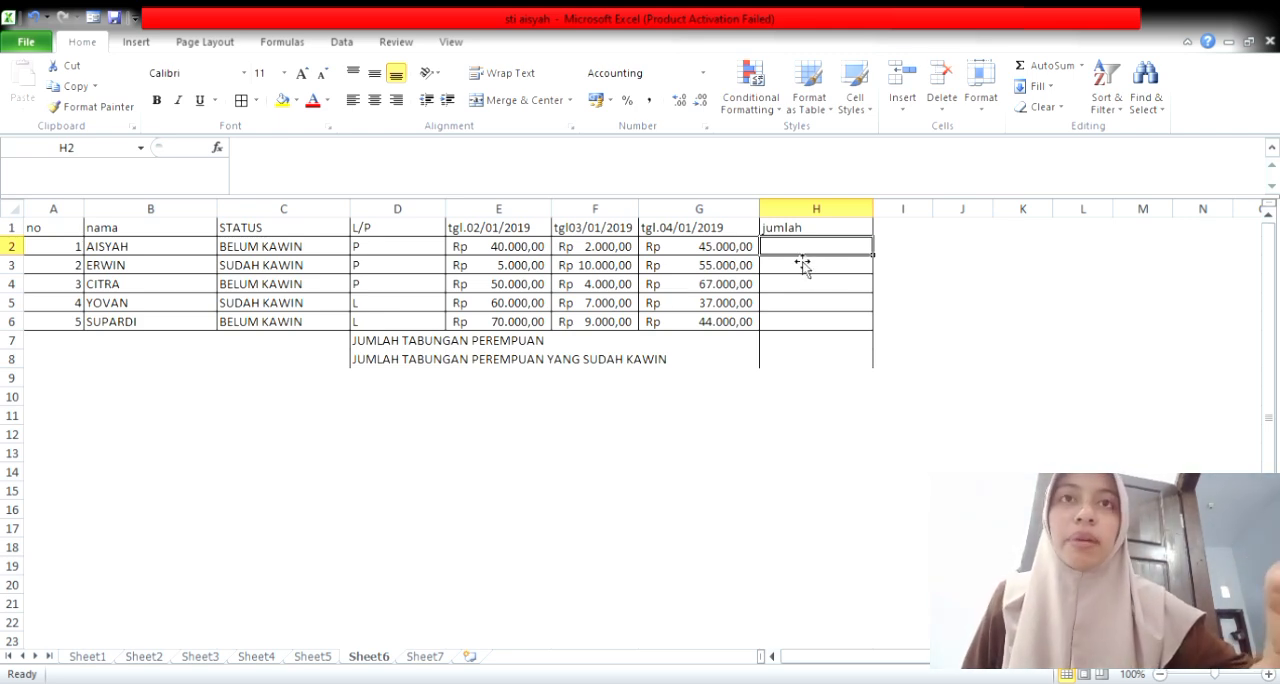
pyautogui.write('=SUM')
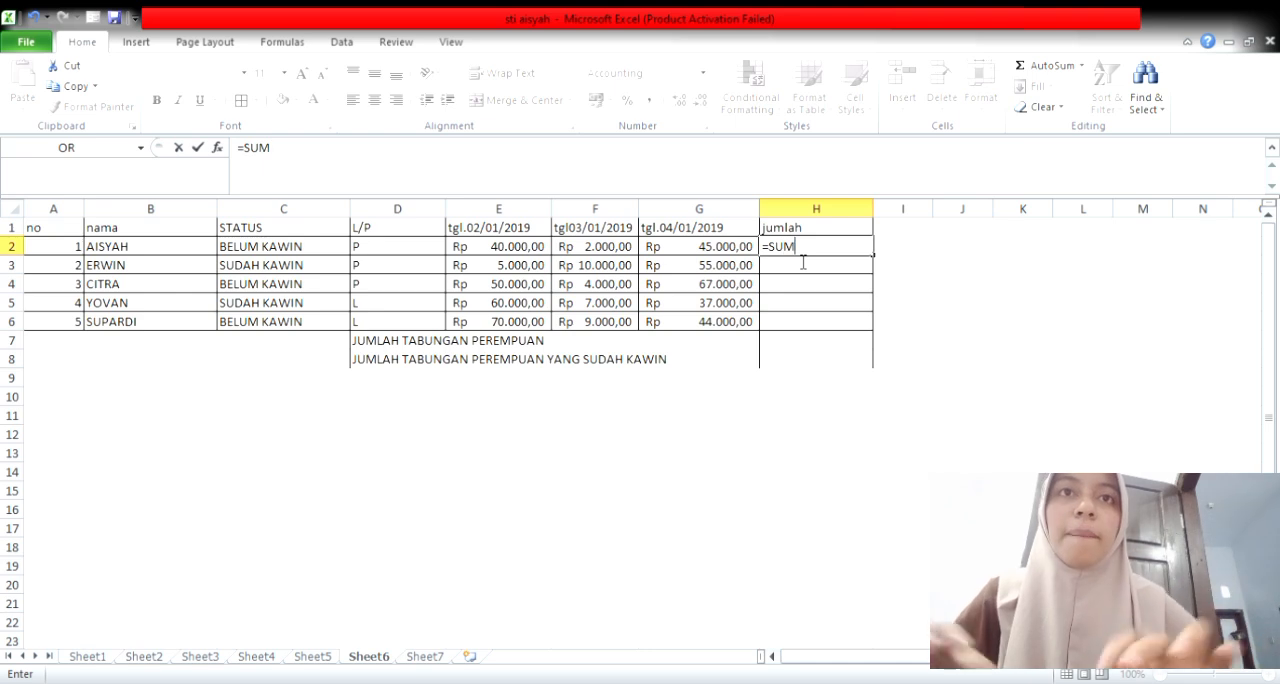
pyautogui.write('(')
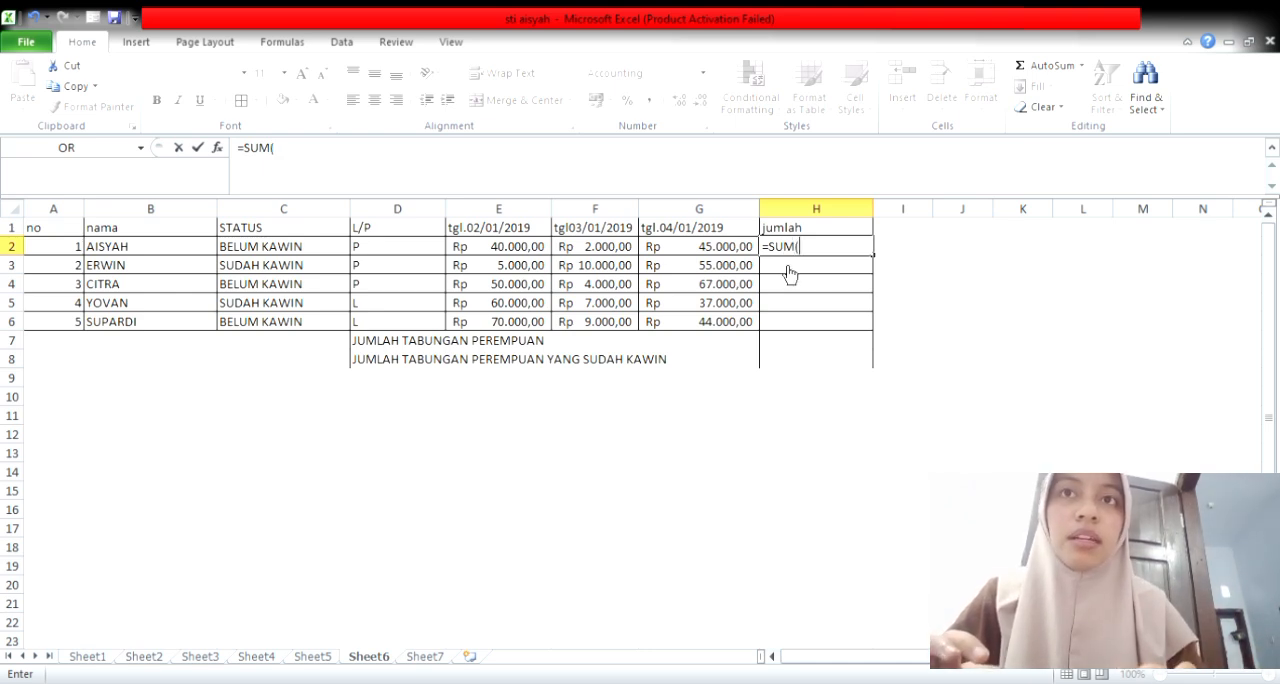
pyautogui.moveTo(494, 257); pyautogui.dragTo(650, 259)
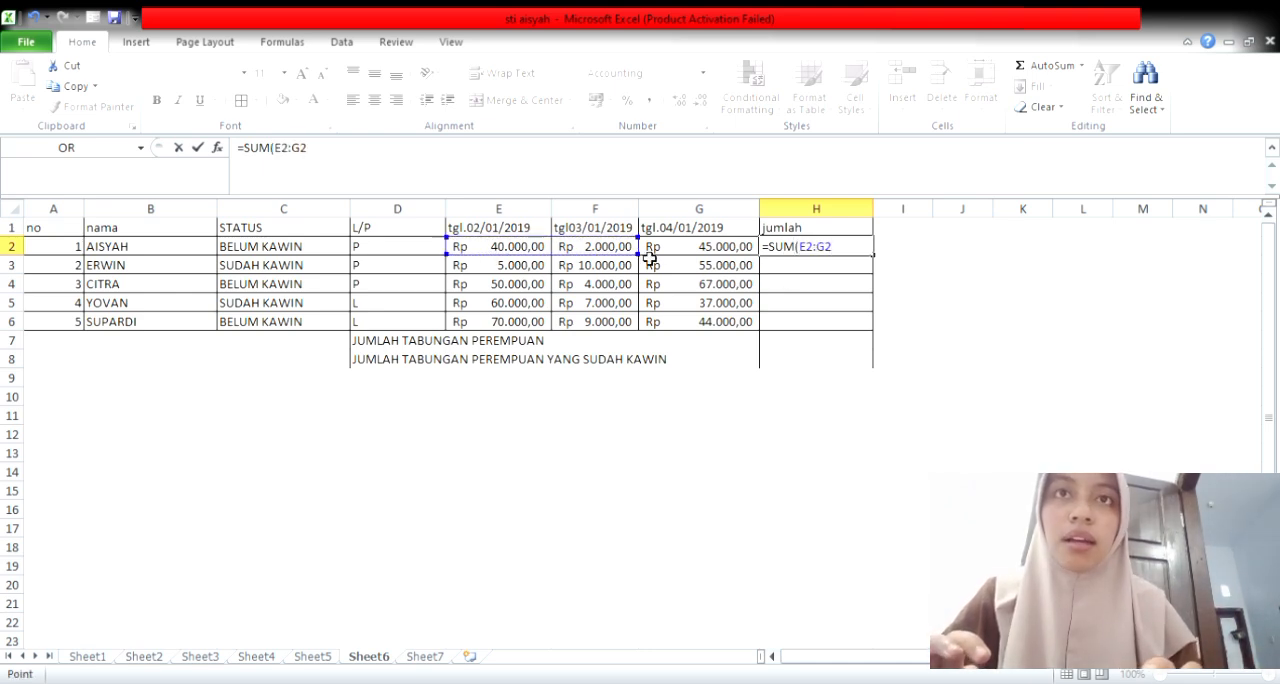
pyautogui.press('Return')
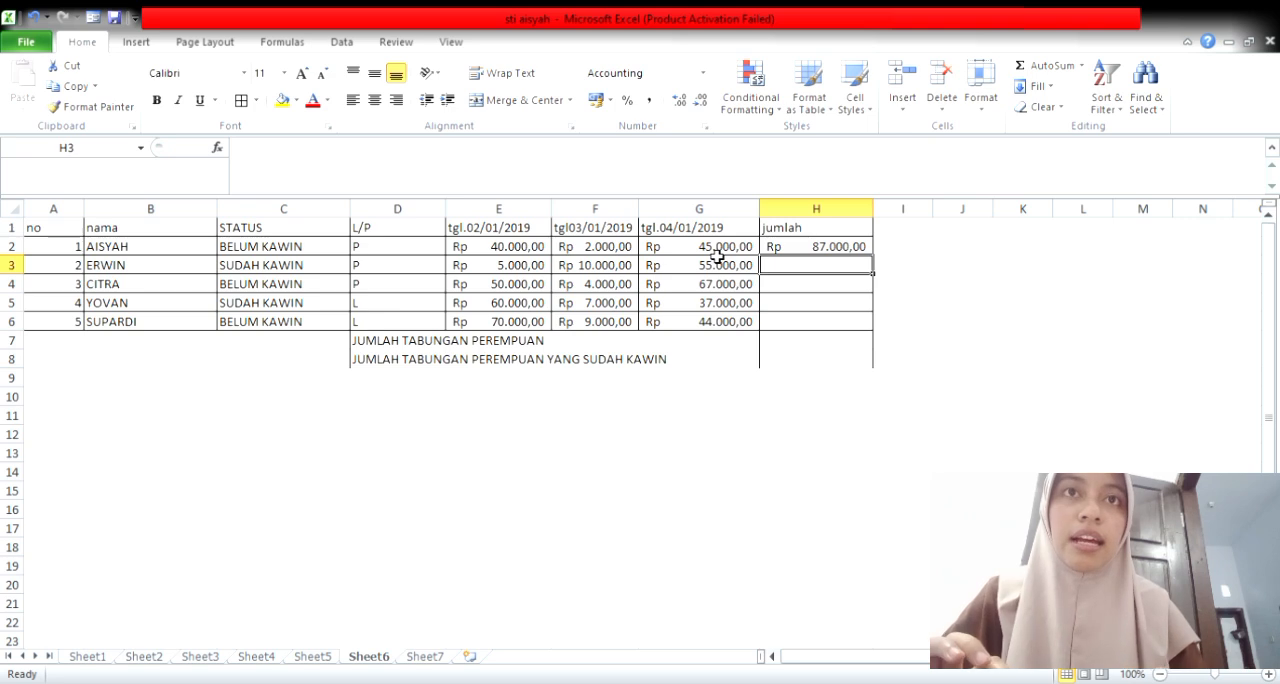
# Step: Fill the jumlah SUM formula from H2 down to H6 for the remaining people
pyautogui.click(816, 255)
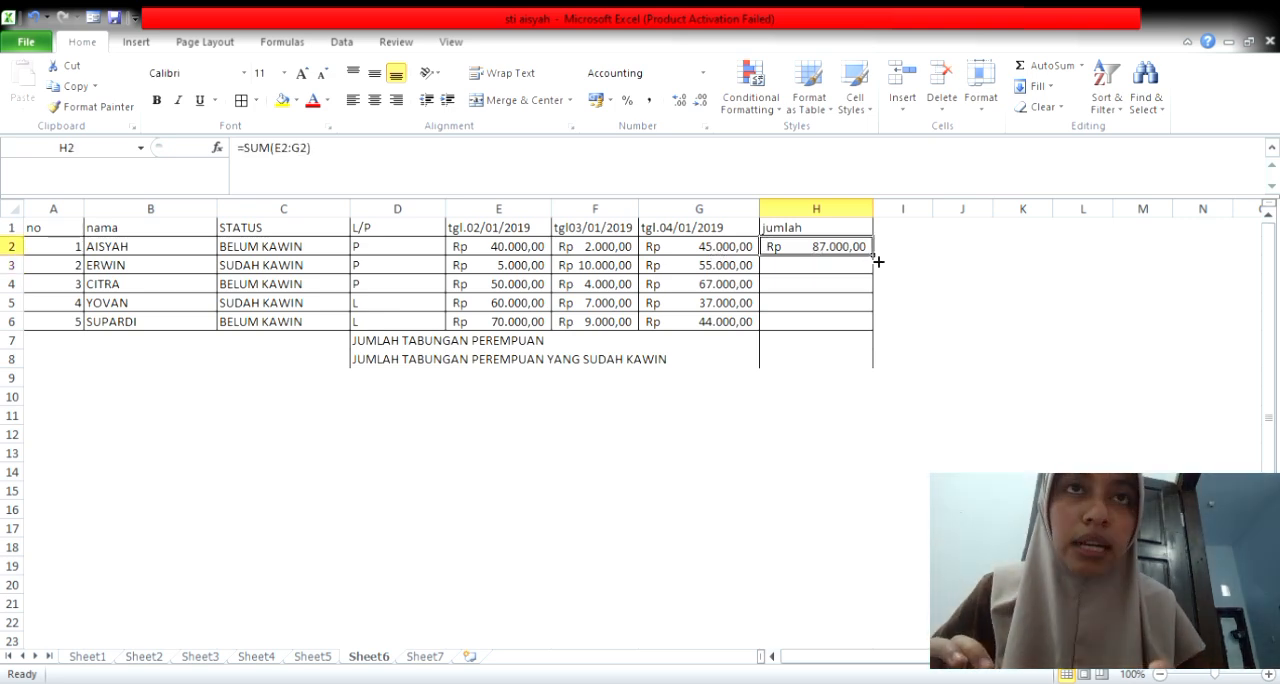
pyautogui.moveTo(878, 261); pyautogui.dragTo(869, 342)
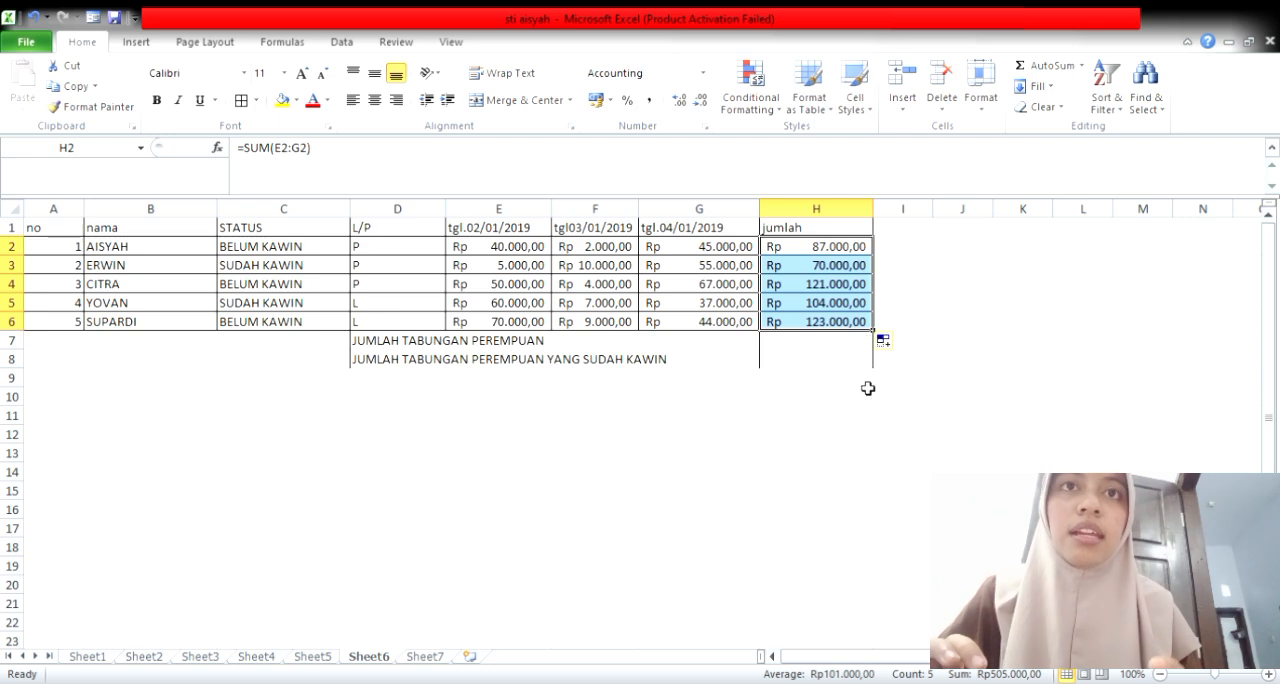
pyautogui.click(866, 386)
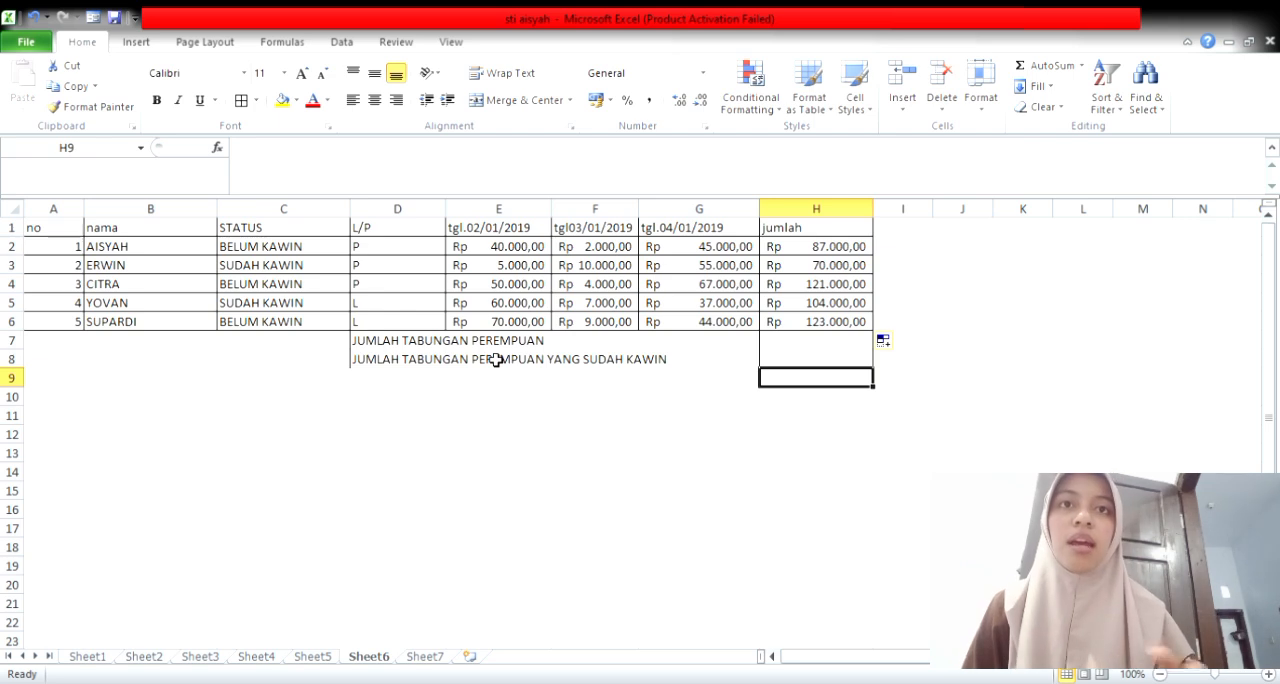
# Step: Clear the SUMIF formula with the bare P criterion from H7, the JUMLAH TABUNGAN PEREMPUAN total
pyautogui.click(782, 346)
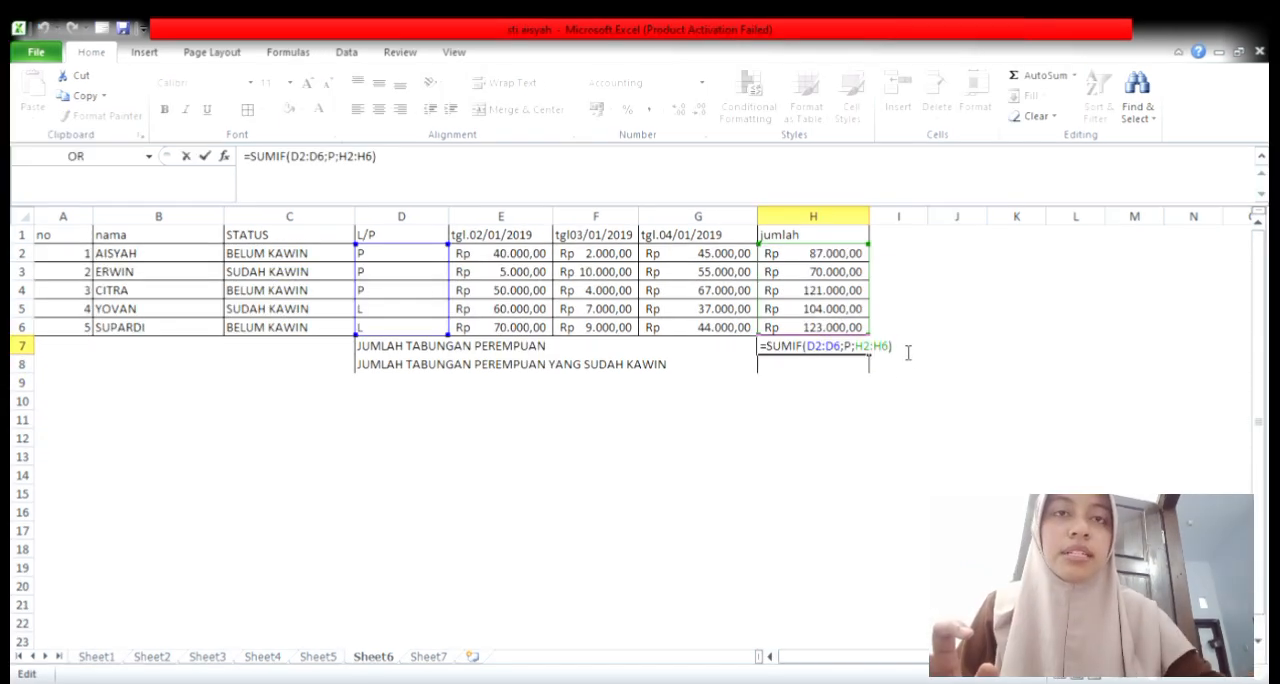
pyautogui.press('BackSpace')
pyautogui.press('BackSpace')
pyautogui.press('BackSpace')
pyautogui.press('BackSpace')
pyautogui.press('BackSpace')
pyautogui.press('BackSpace')
pyautogui.press('BackSpace')
pyautogui.press('BackSpace')
pyautogui.press('BackSpace')
pyautogui.press('BackSpace')
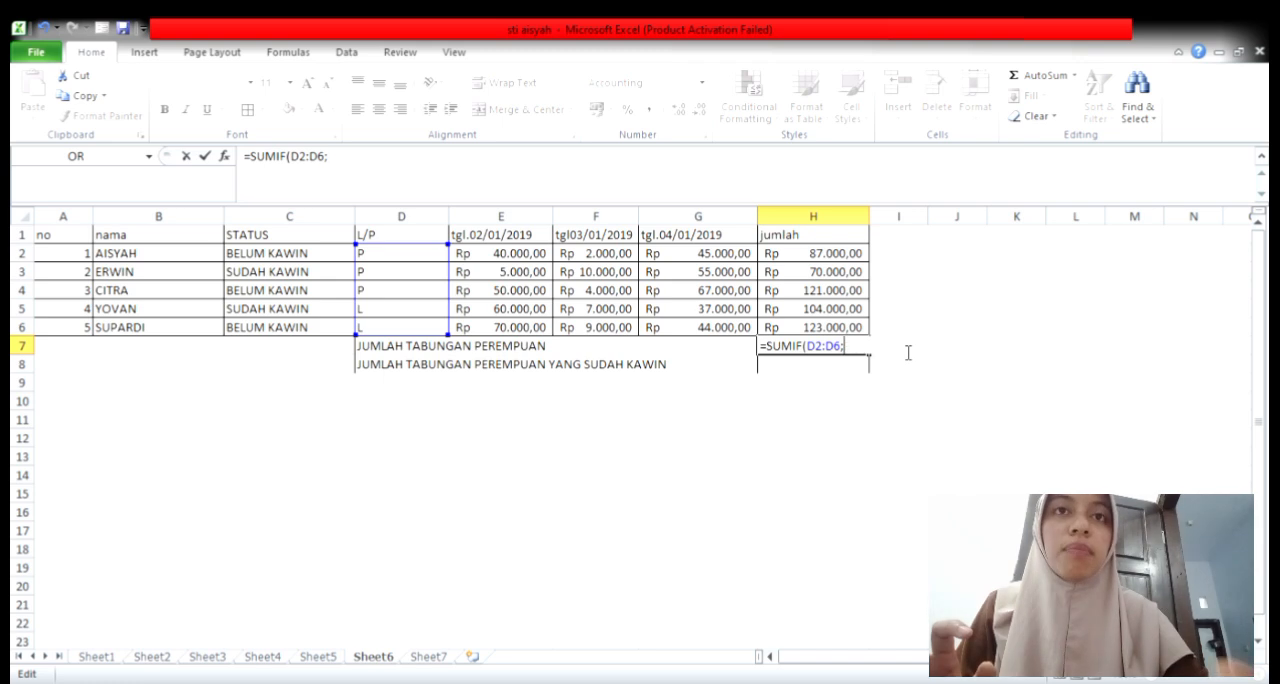
pyautogui.press('BackSpace')
pyautogui.press('BackSpace')
pyautogui.press('BackSpace')
pyautogui.press('BackSpace')
pyautogui.press('BackSpace')
pyautogui.press('BackSpace')
pyautogui.press('BackSpace')
pyautogui.press('BackSpace')
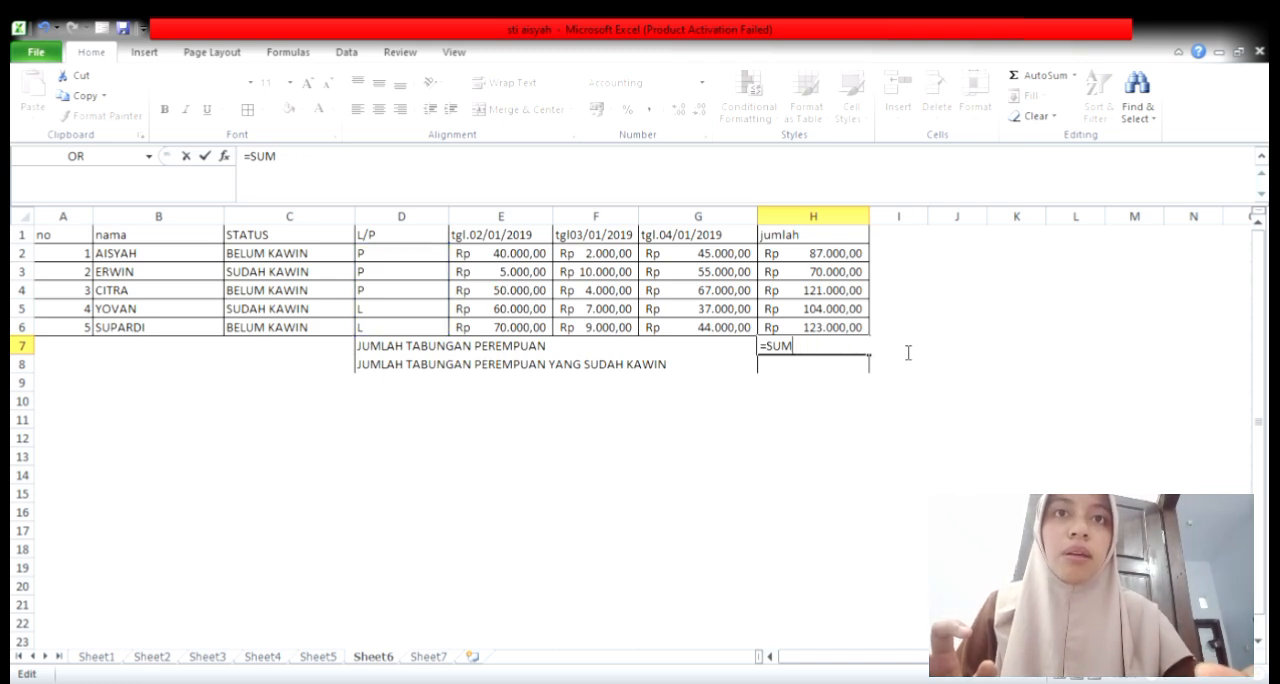
pyautogui.press('Escape')
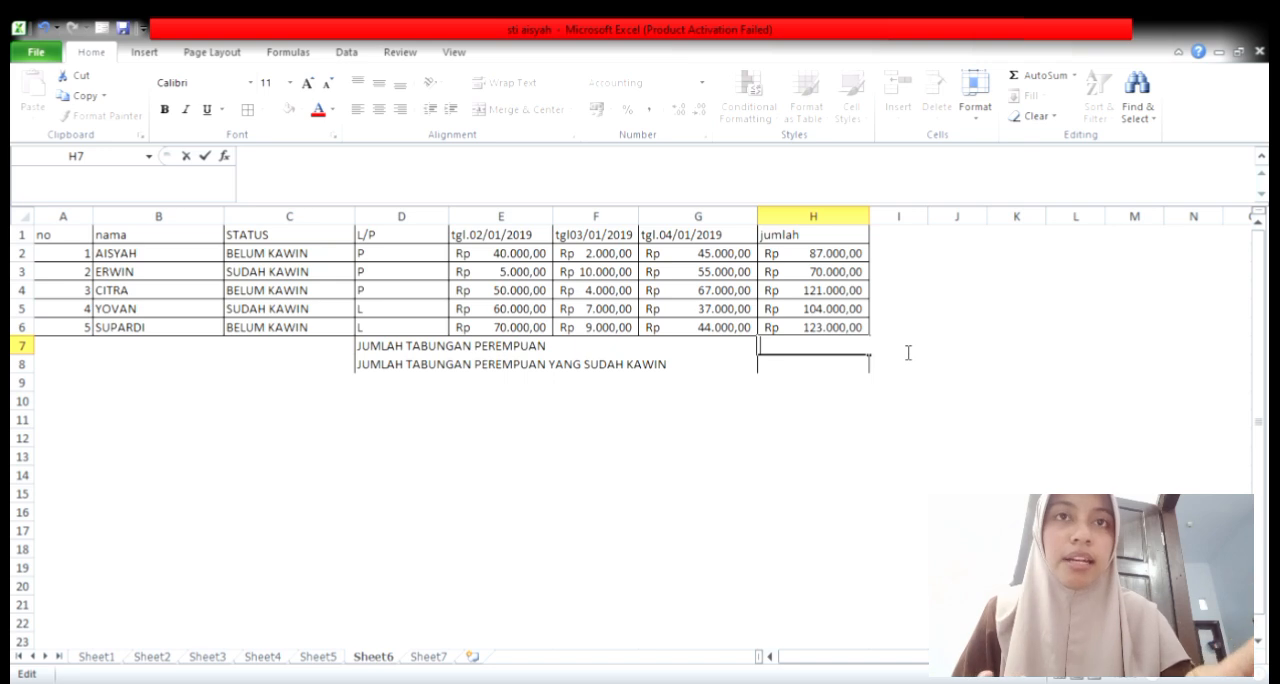
# Step: In H7, total the female savers' jumlah amounts with =SUMIF(D2:D6;D2;H2:H6), using cell D2 as the P criterion
pyautogui.write('=S')
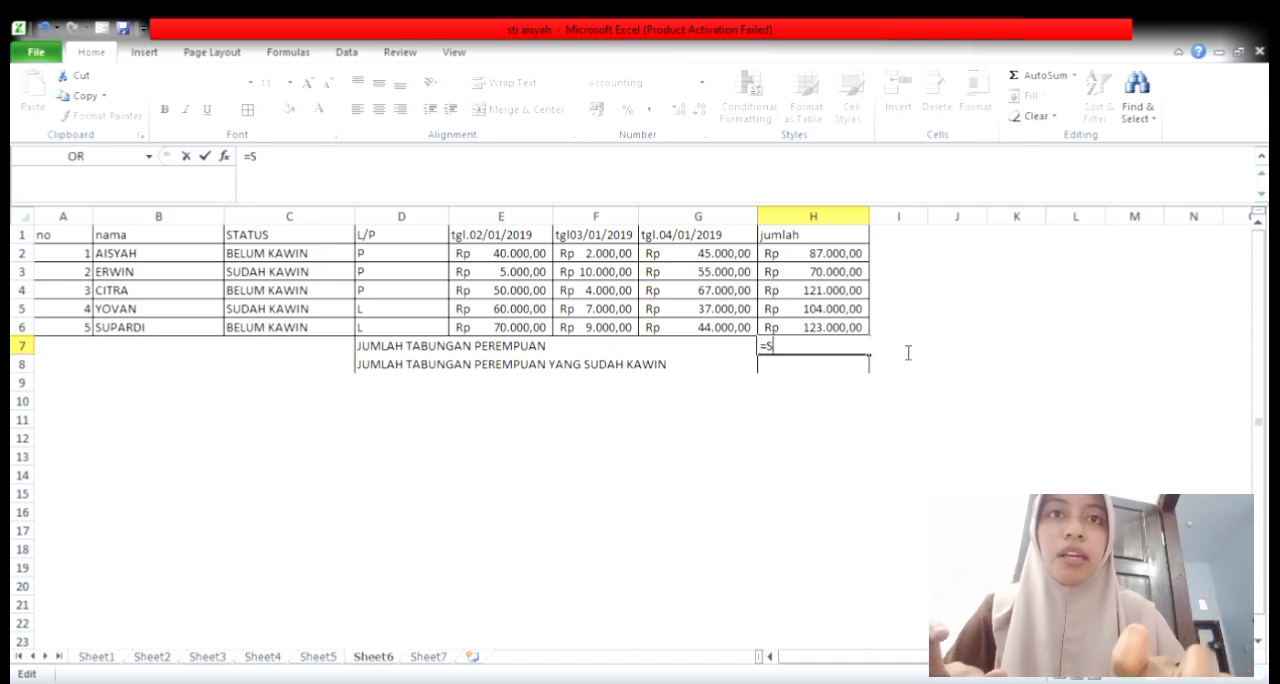
pyautogui.write('UMIF(')
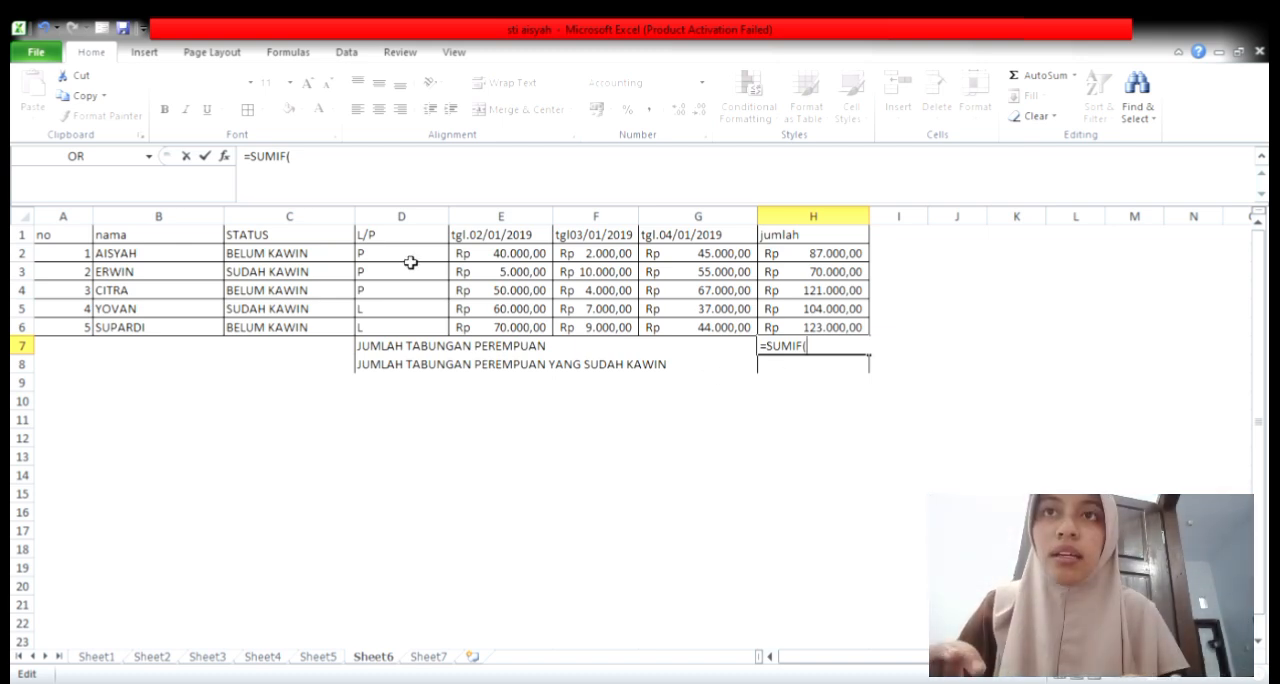
pyautogui.moveTo(404, 261); pyautogui.dragTo(423, 332)
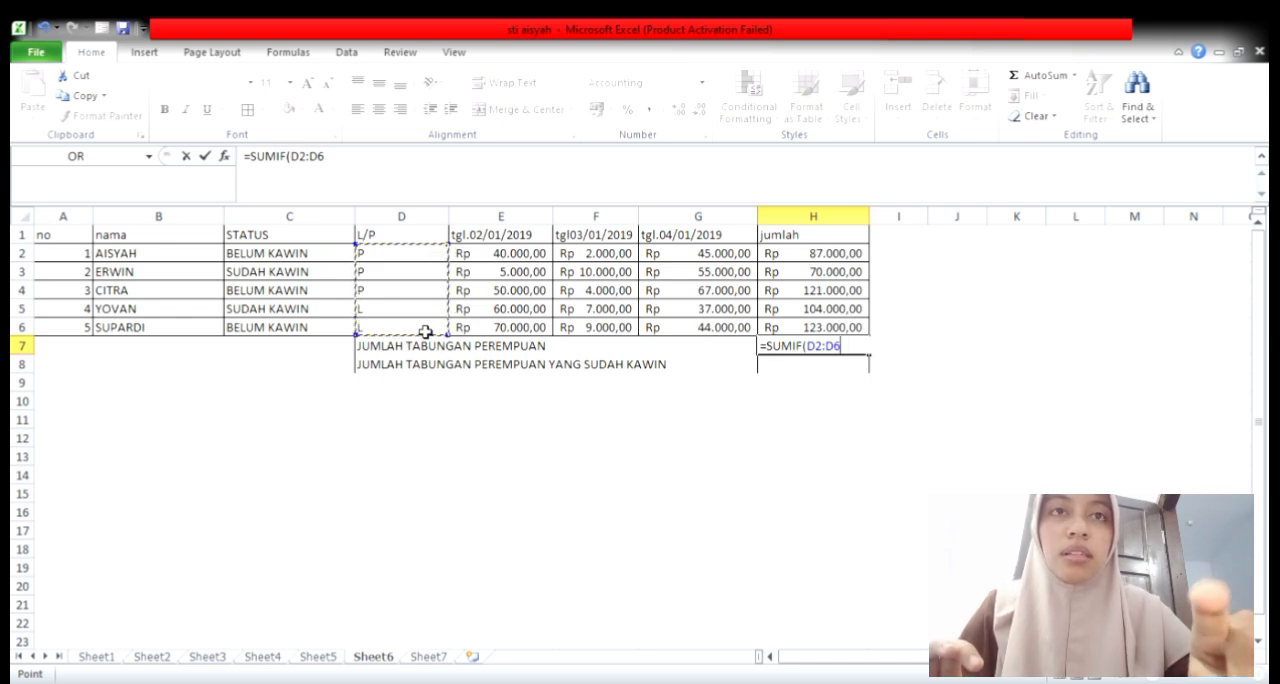
pyautogui.write(';')
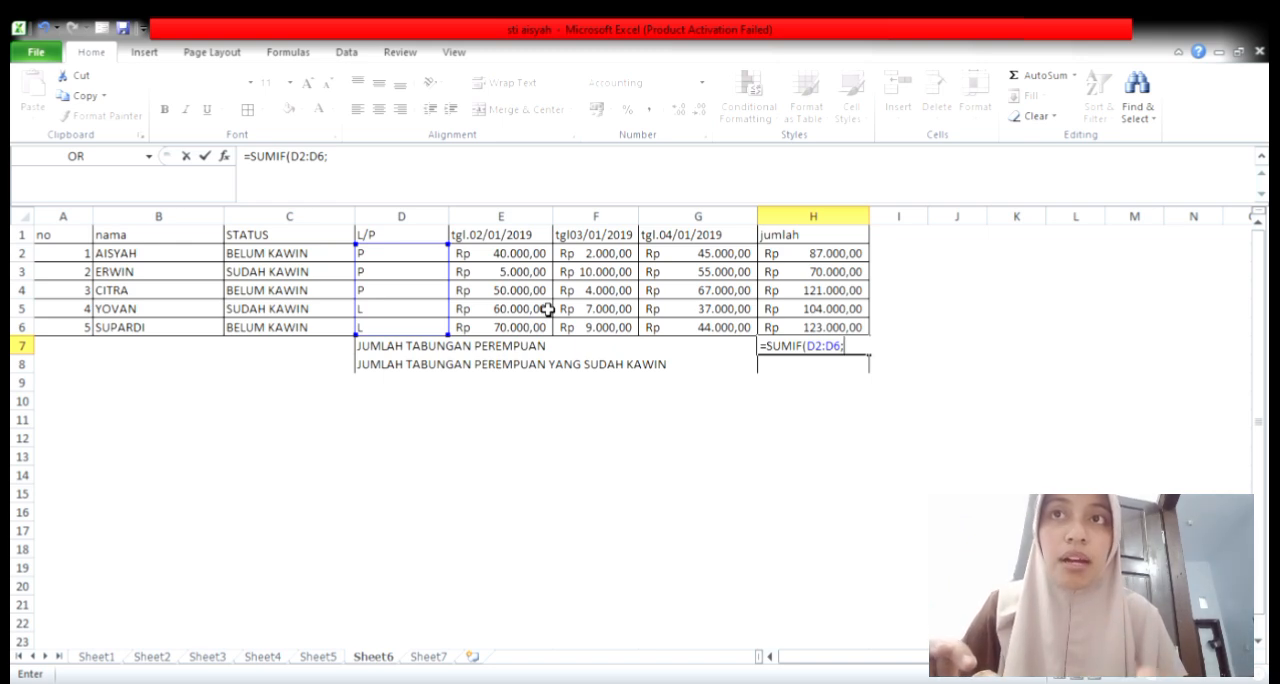
pyautogui.click(418, 260)
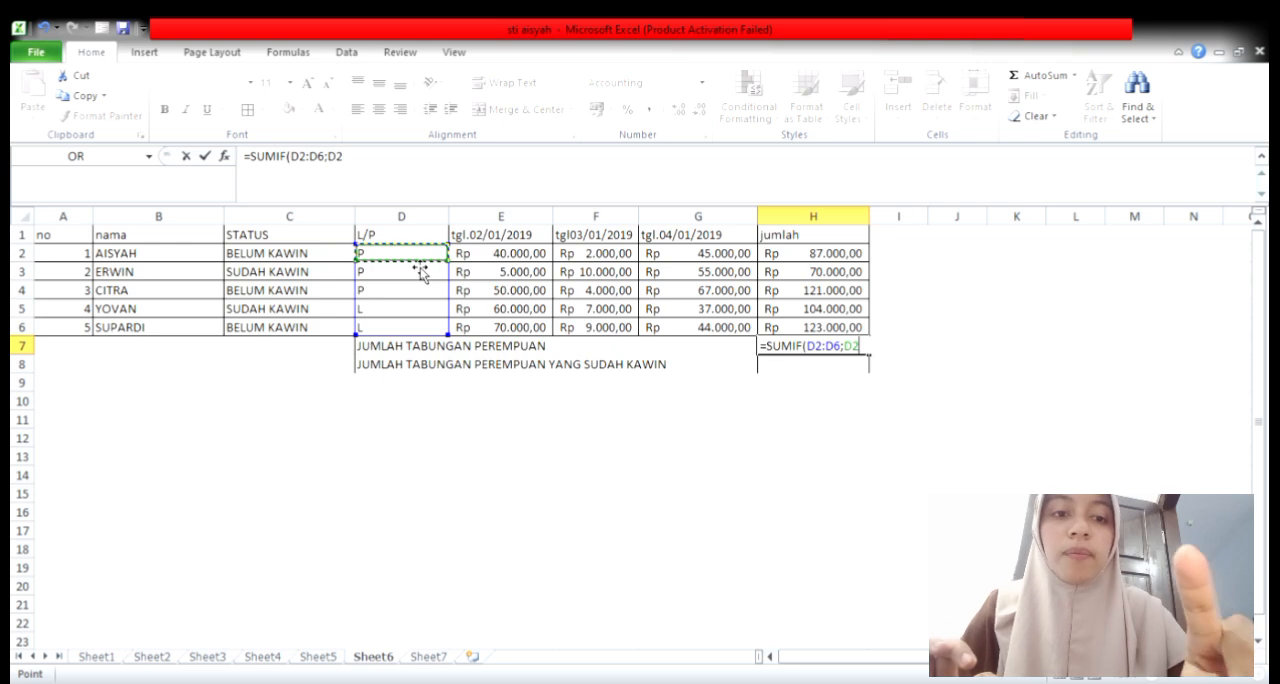
pyautogui.write(';')
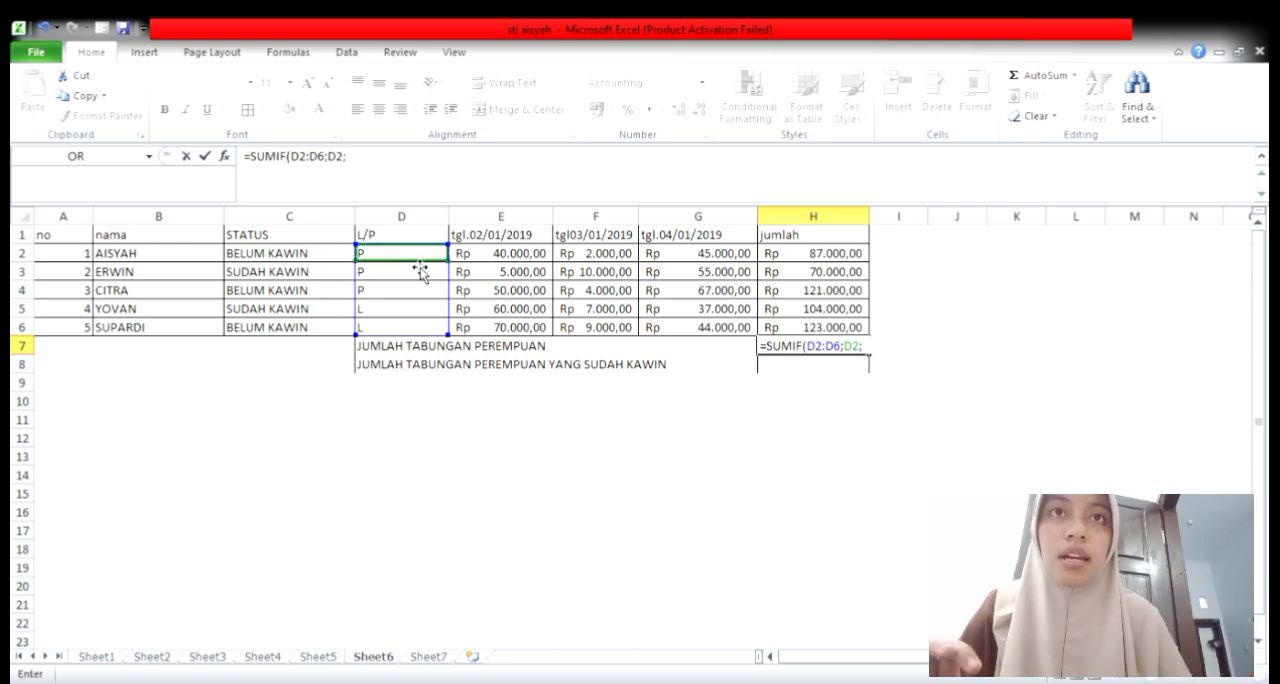
pyautogui.click(781, 258)
pyautogui.moveTo(781, 258); pyautogui.dragTo(811, 326)
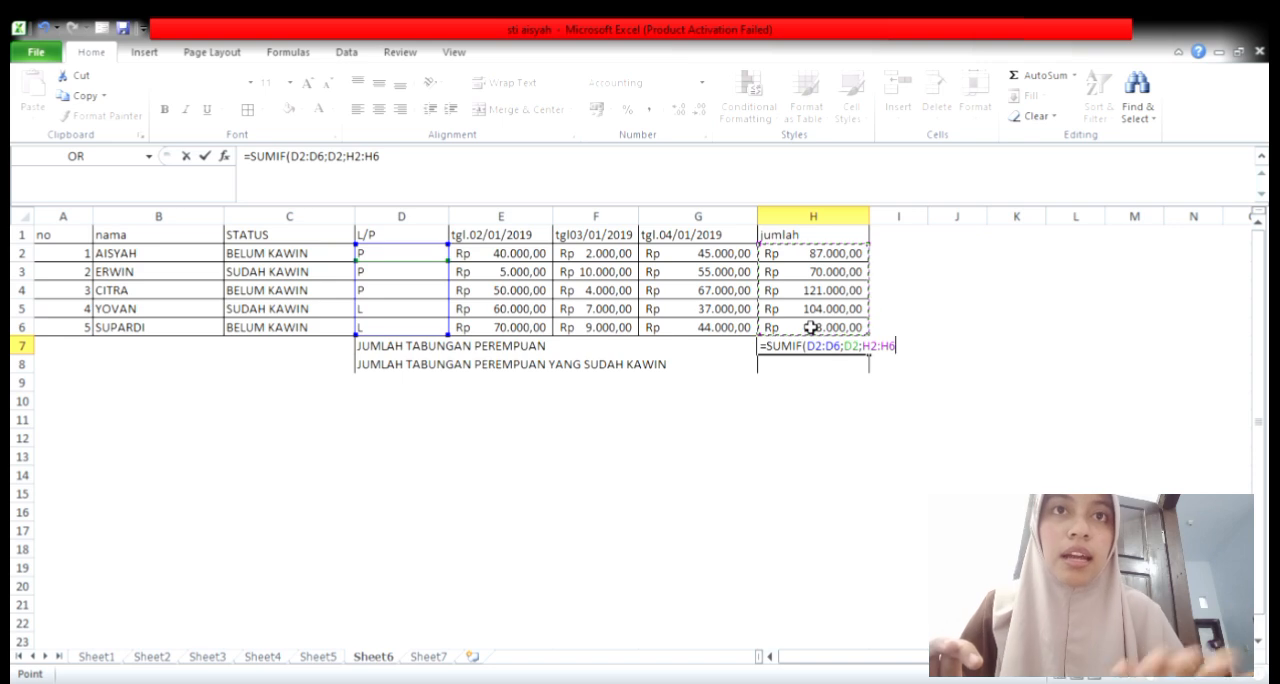
pyautogui.press('Return')
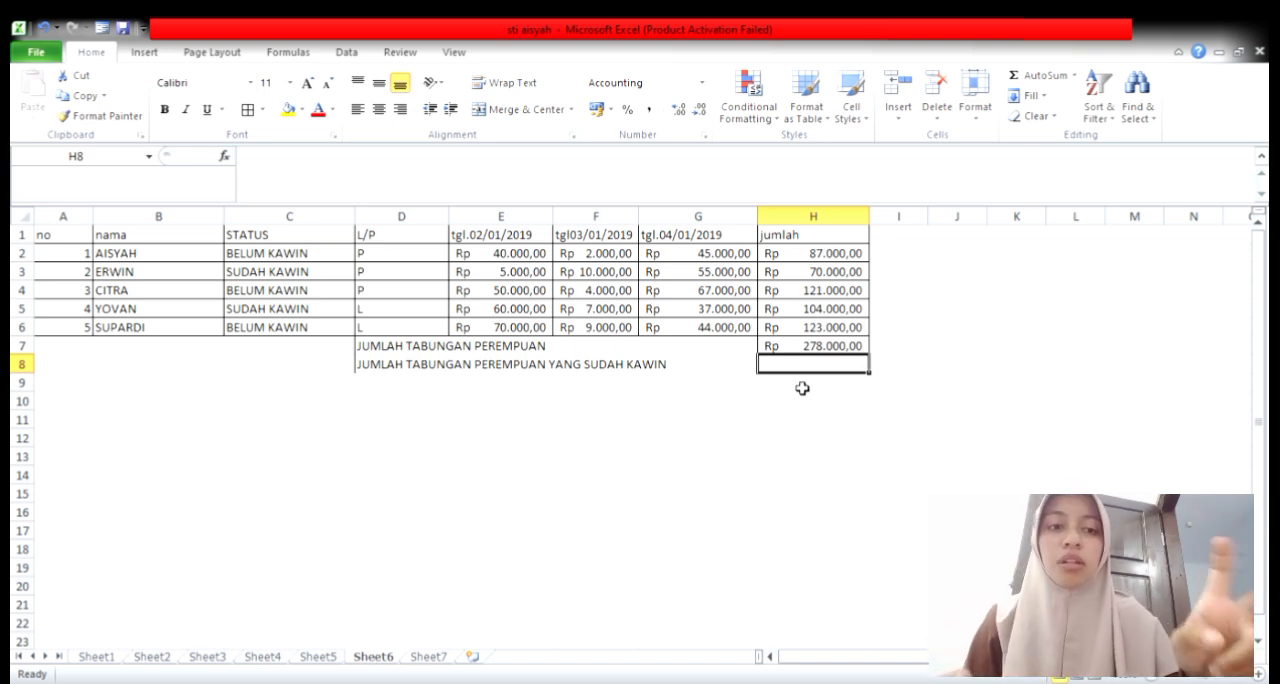
# Step: In H8, begin a SUMIFS formula that sums H2:H6 where the L/P range D2:D6 matches D2
pyautogui.write('=')
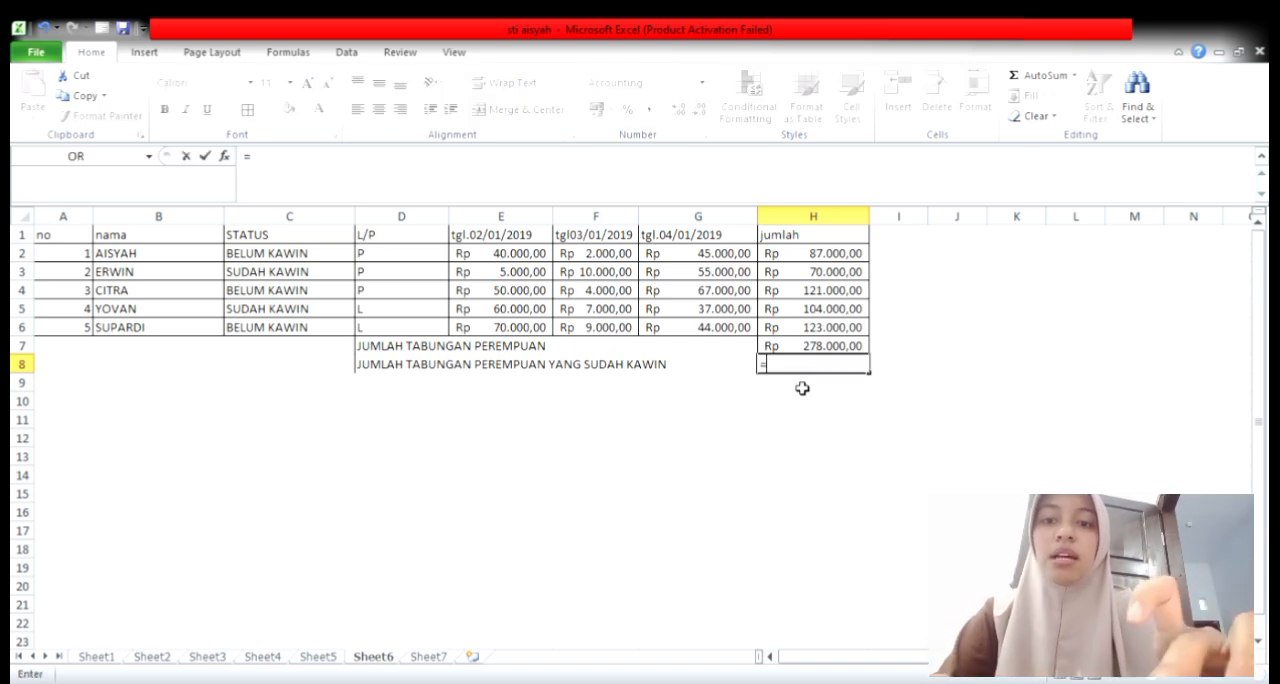
pyautogui.write('SUM')
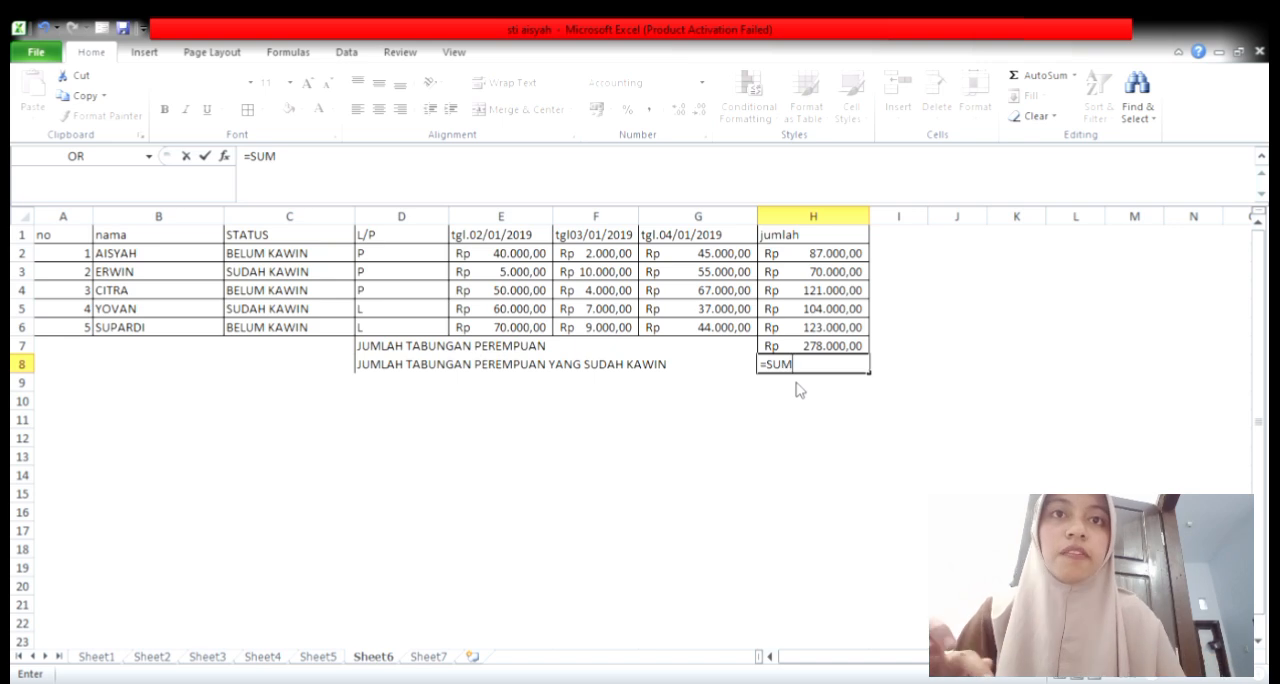
pyautogui.write('IFS(')
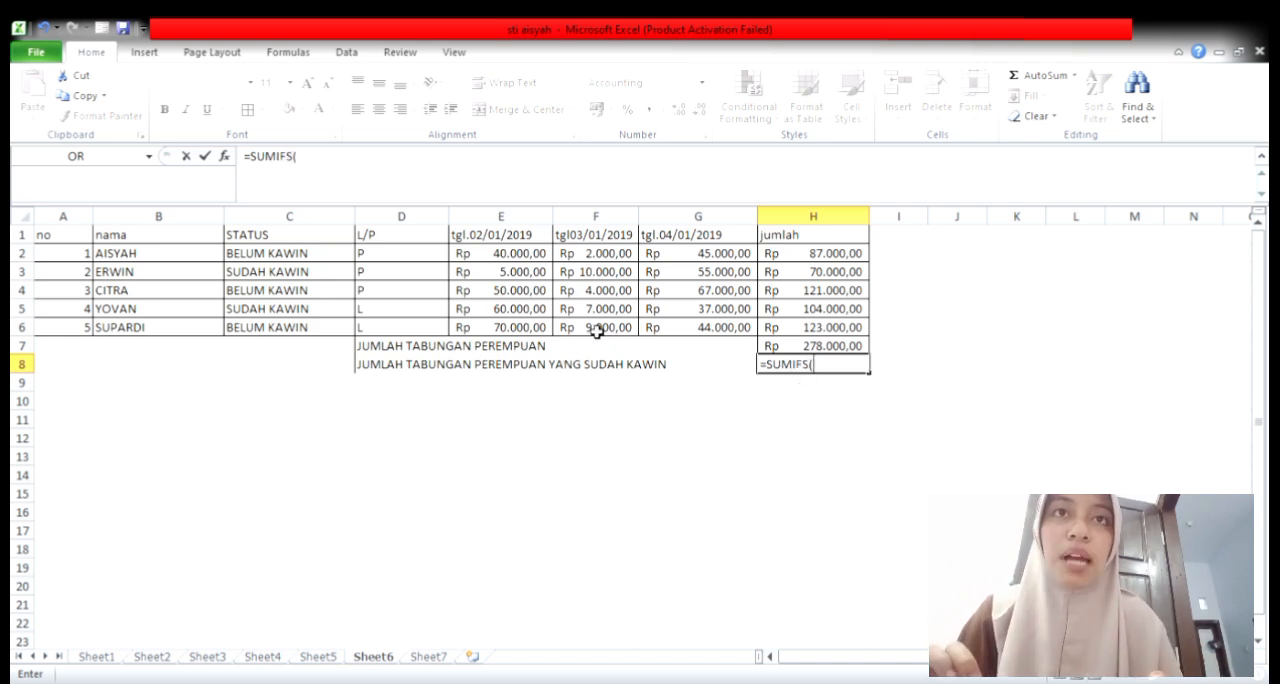
pyautogui.moveTo(822, 258); pyautogui.dragTo(833, 326)
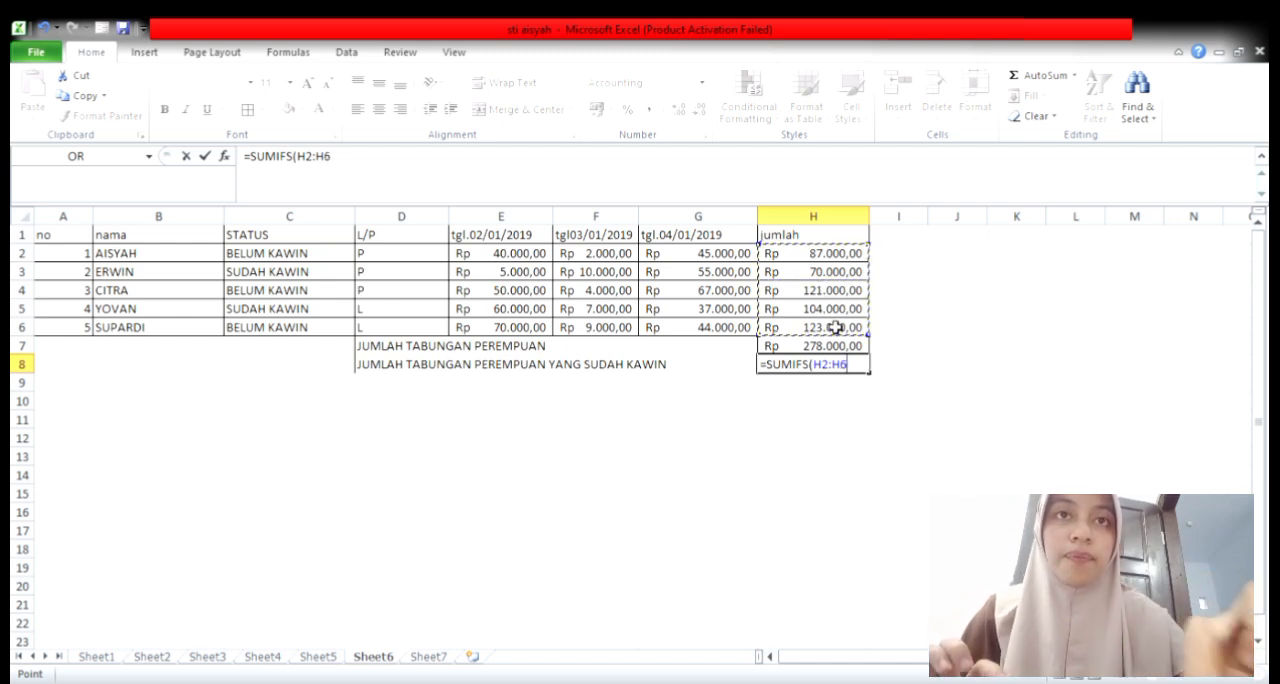
pyautogui.write(';')
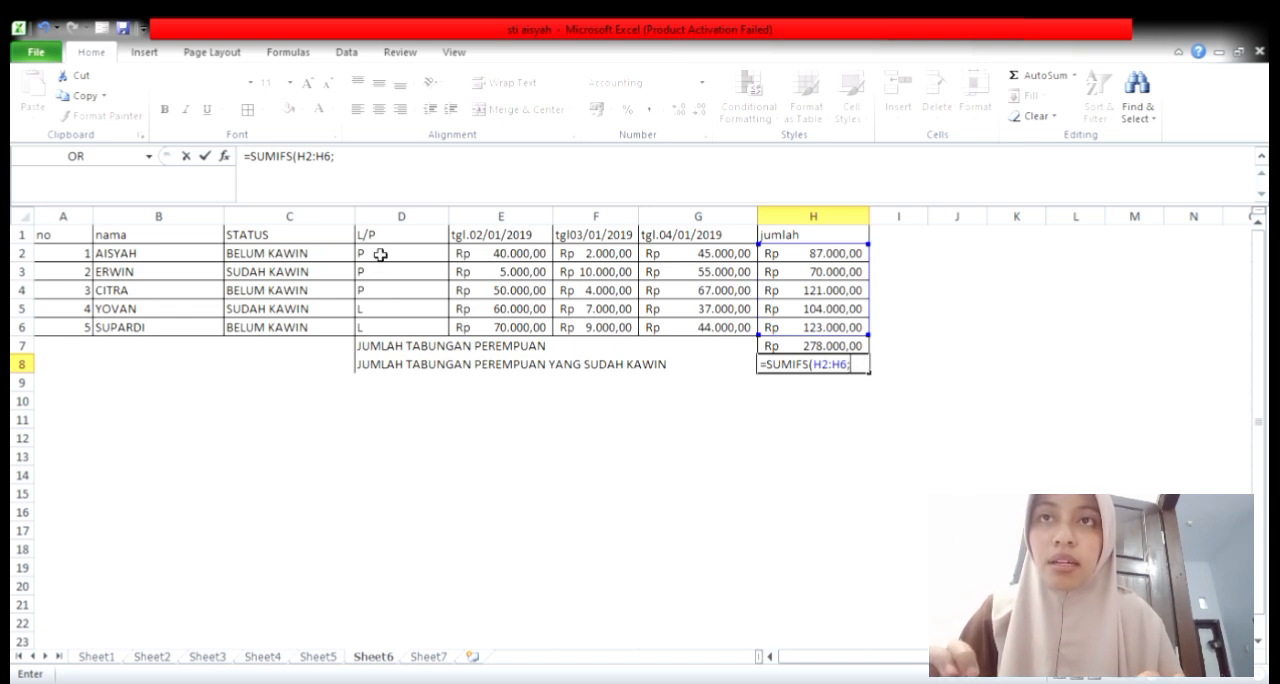
pyautogui.moveTo(380, 254); pyautogui.dragTo(405, 336)
pyautogui.write(';')
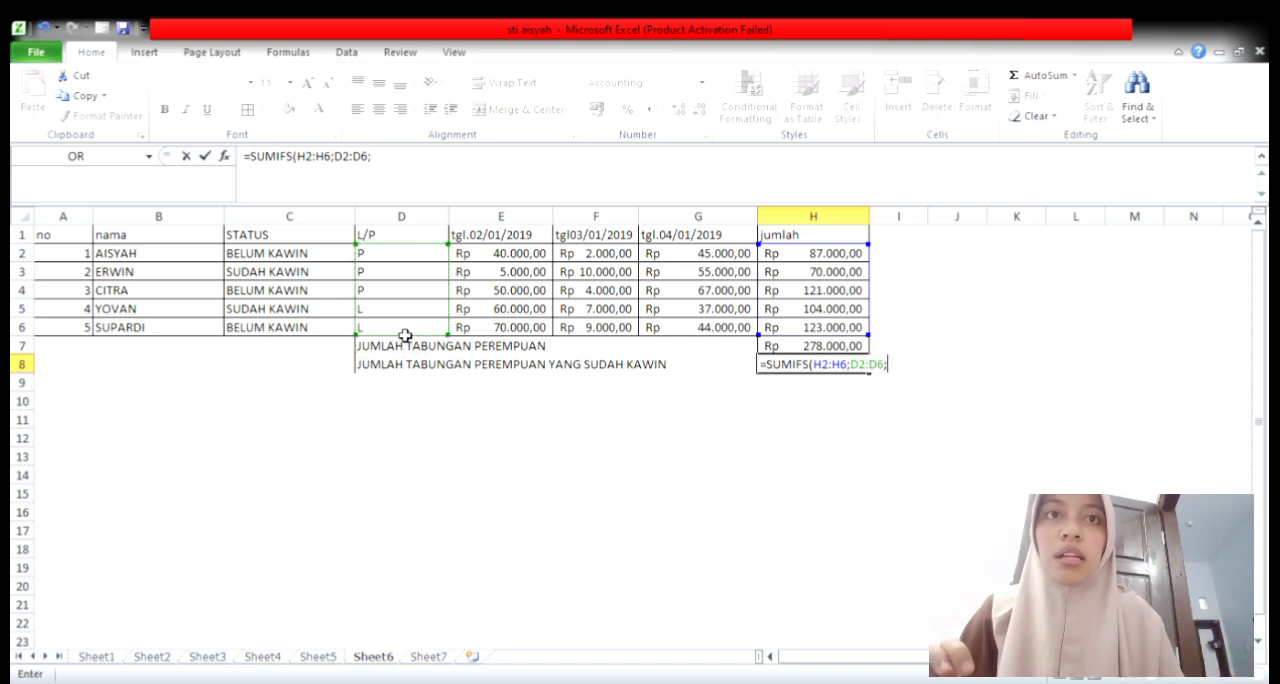
pyautogui.click(403, 260)
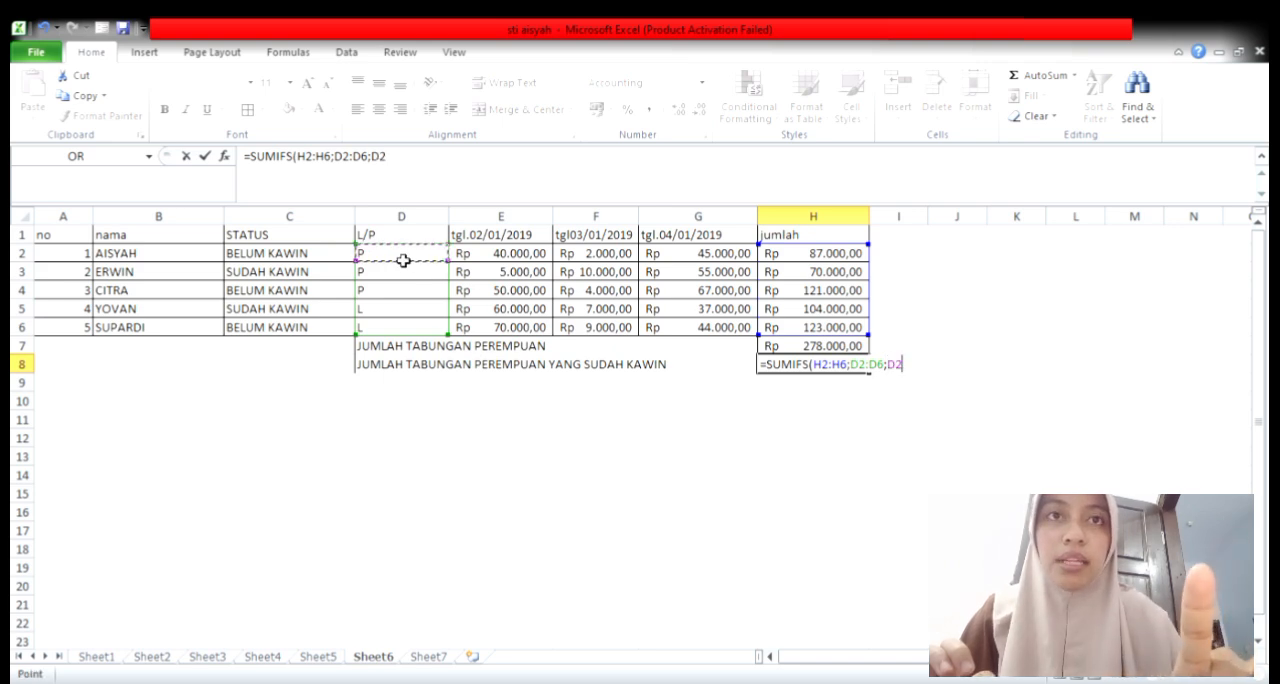
pyautogui.write(';')
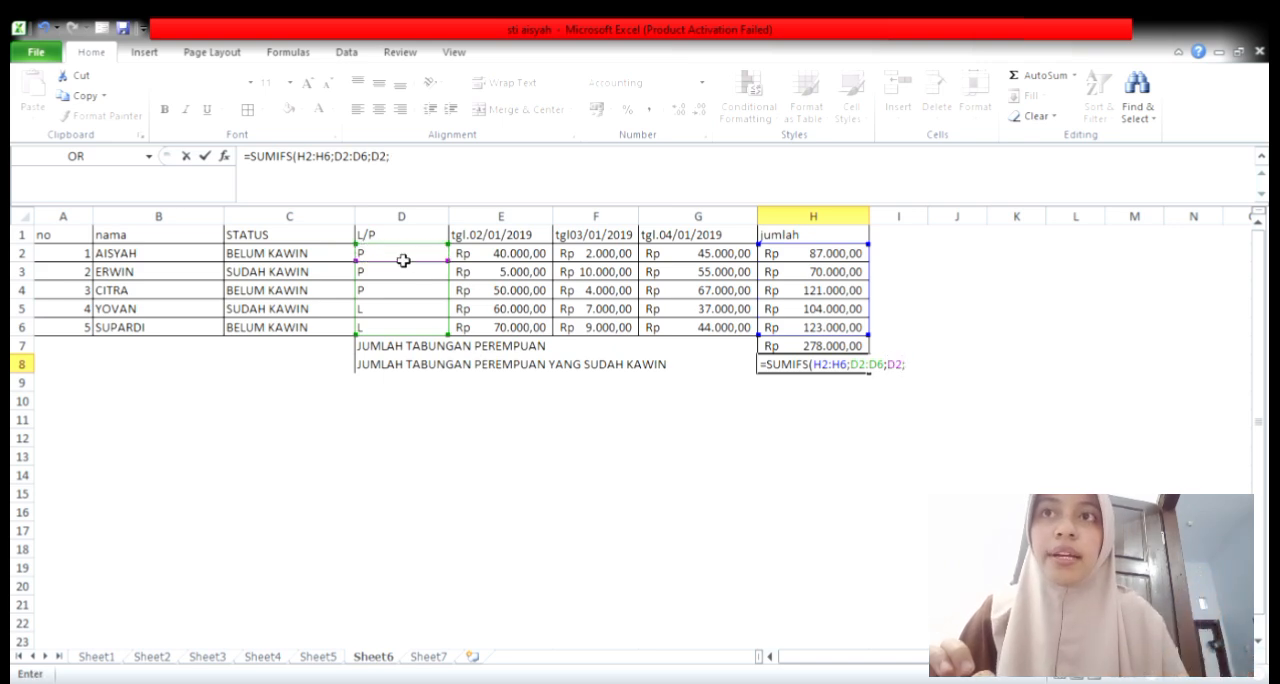
# Step: Complete the H8 SUMIFS formula with a second condition, STATUS range C2:C6 matching SUDAH KAWIN in C3
pyautogui.click(271, 260)
pyautogui.moveTo(271, 260); pyautogui.dragTo(294, 333)
pyautogui.write(';')
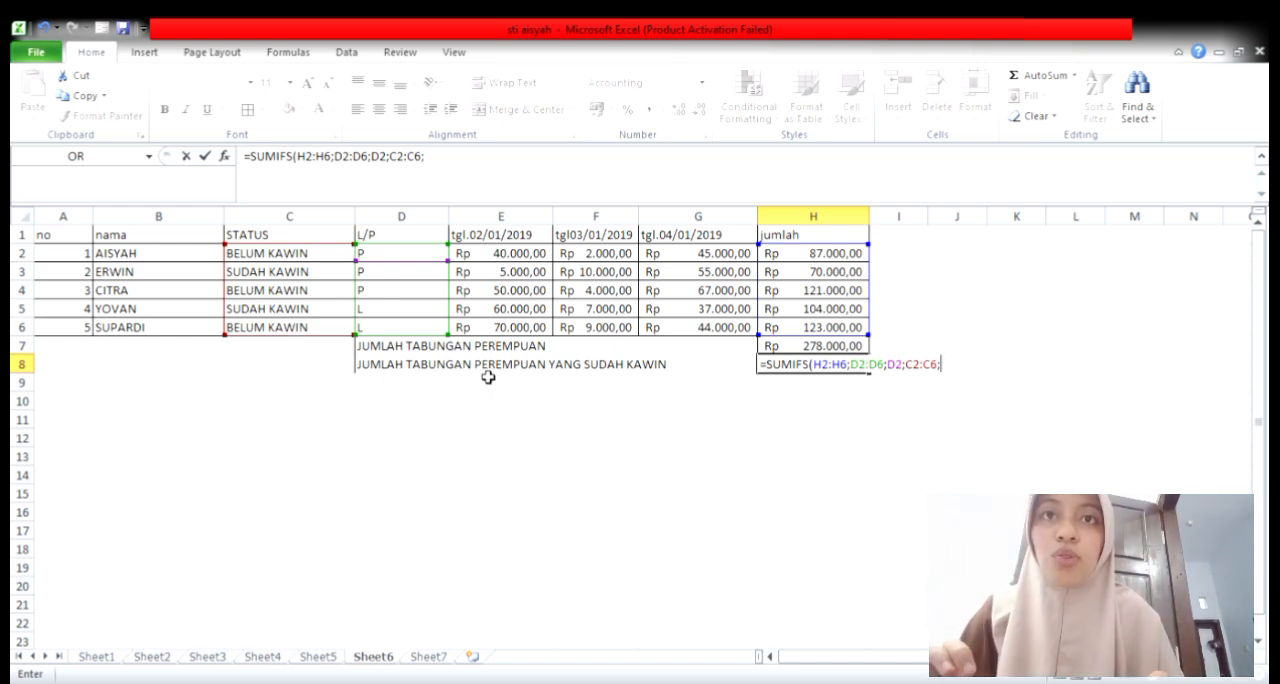
pyautogui.click(268, 280)
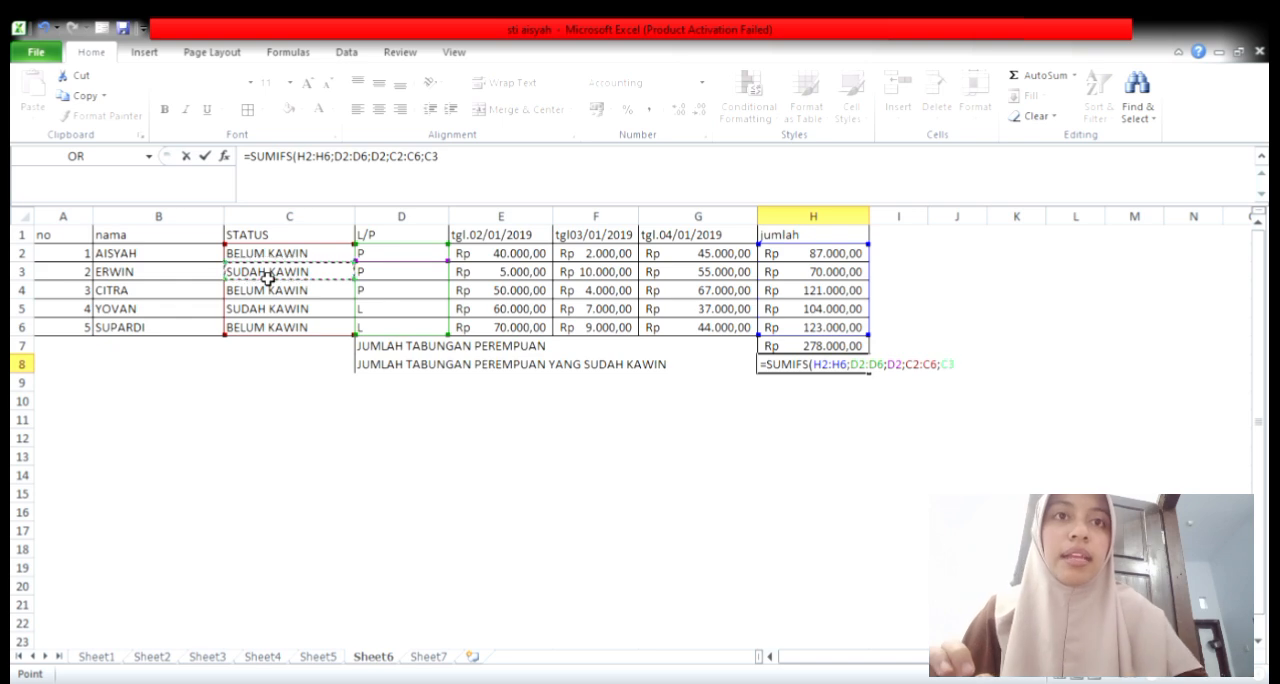
pyautogui.press('Return')
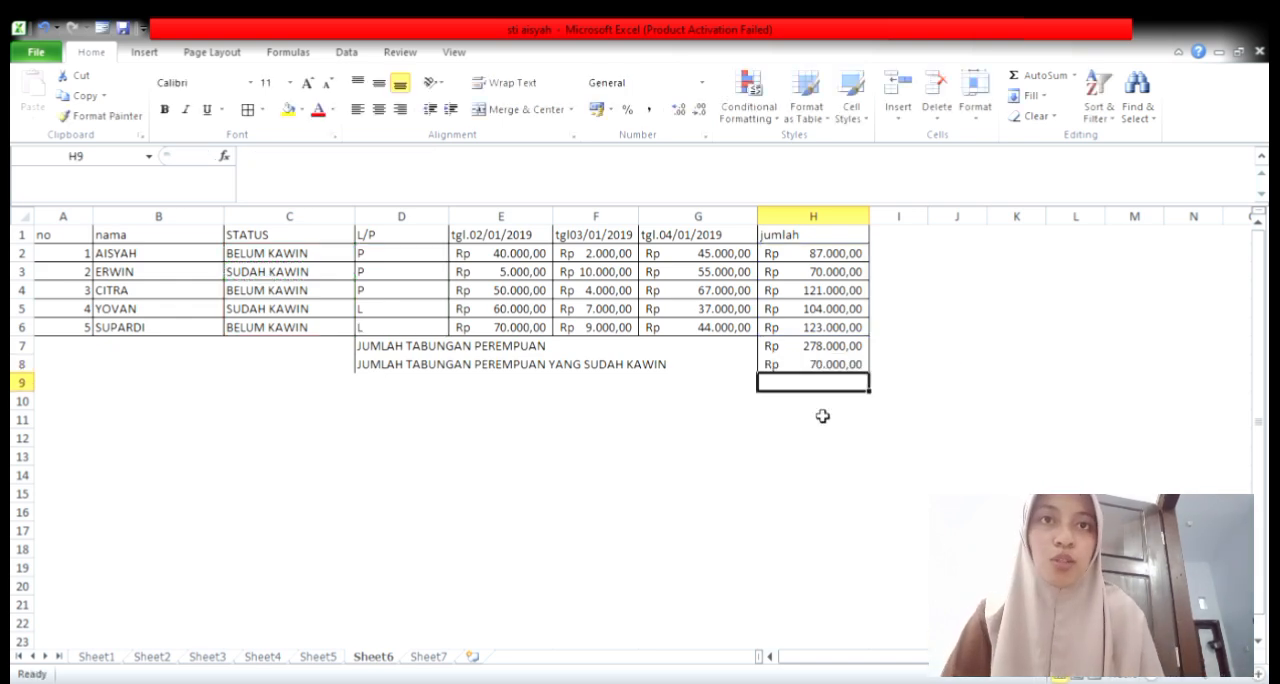
pyautogui.click(784, 371)
pyautogui.click(672, 424)
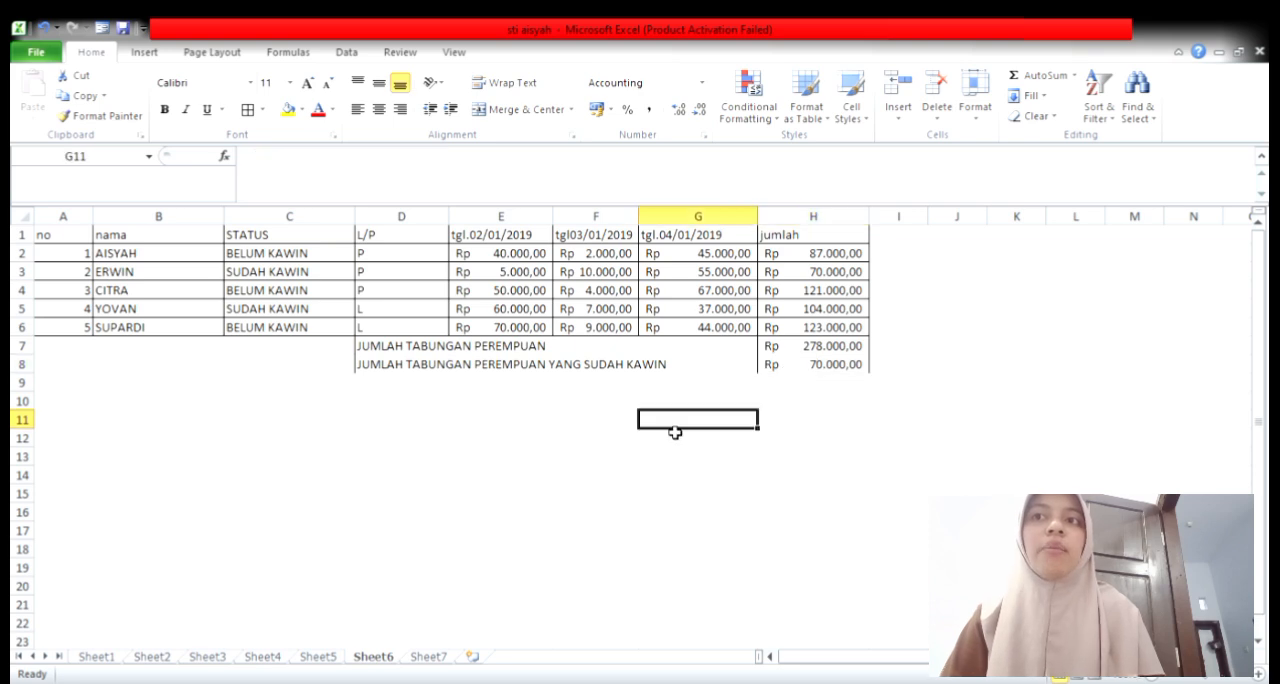
pyautogui.click(178, 424)
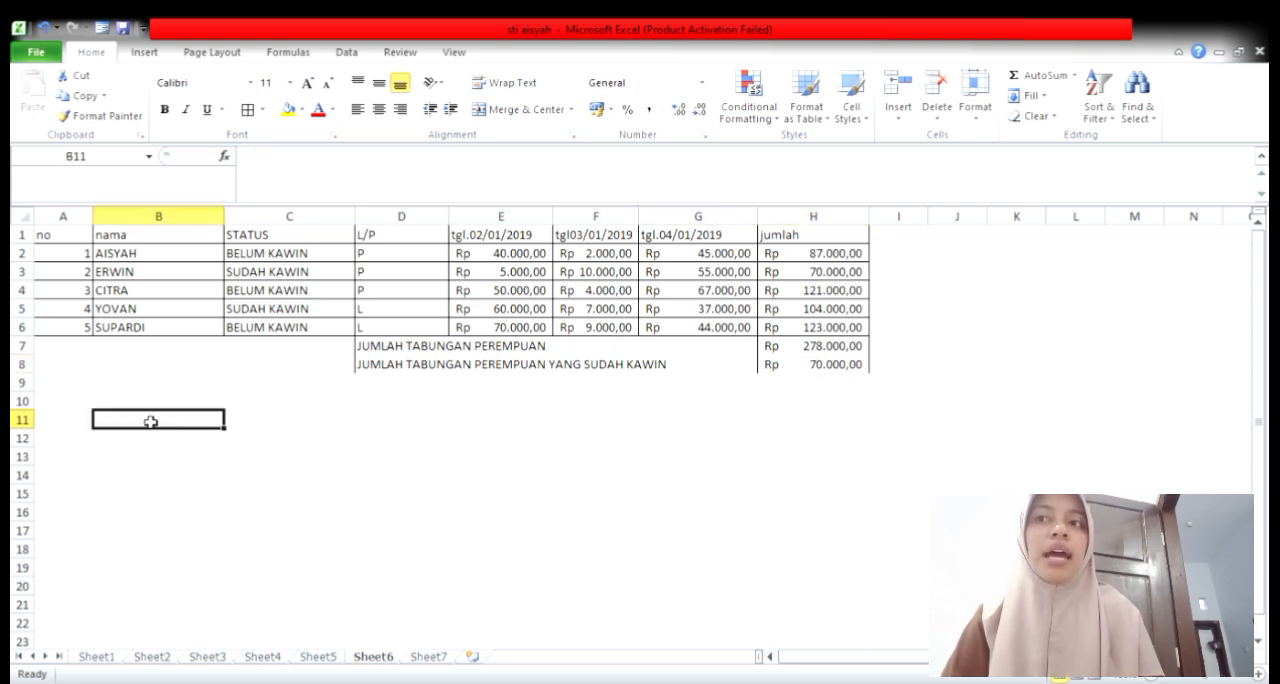